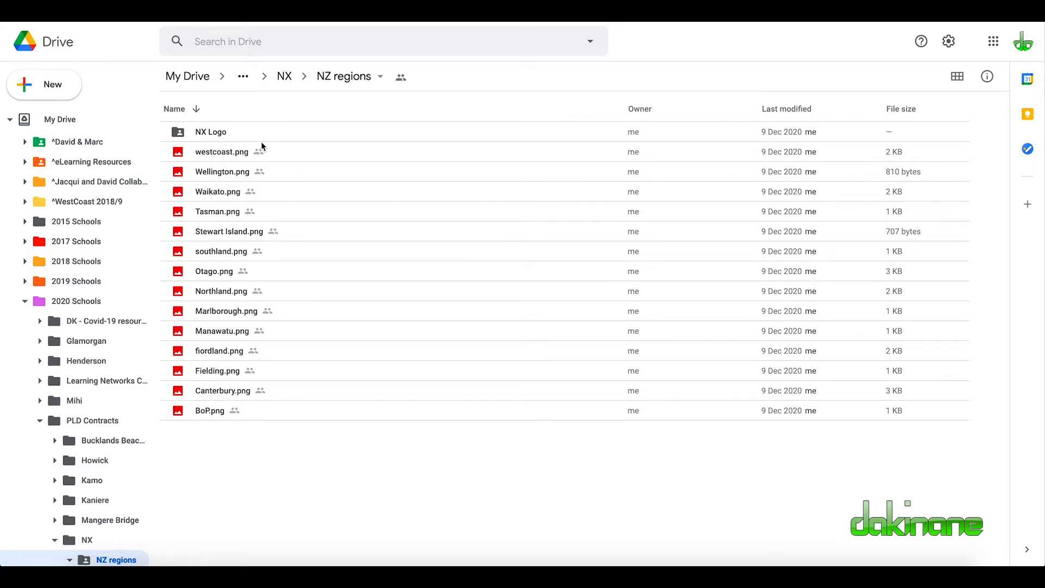
Step: Open the NX Logo folder inside the NZ regions folder
left_click(214, 135)
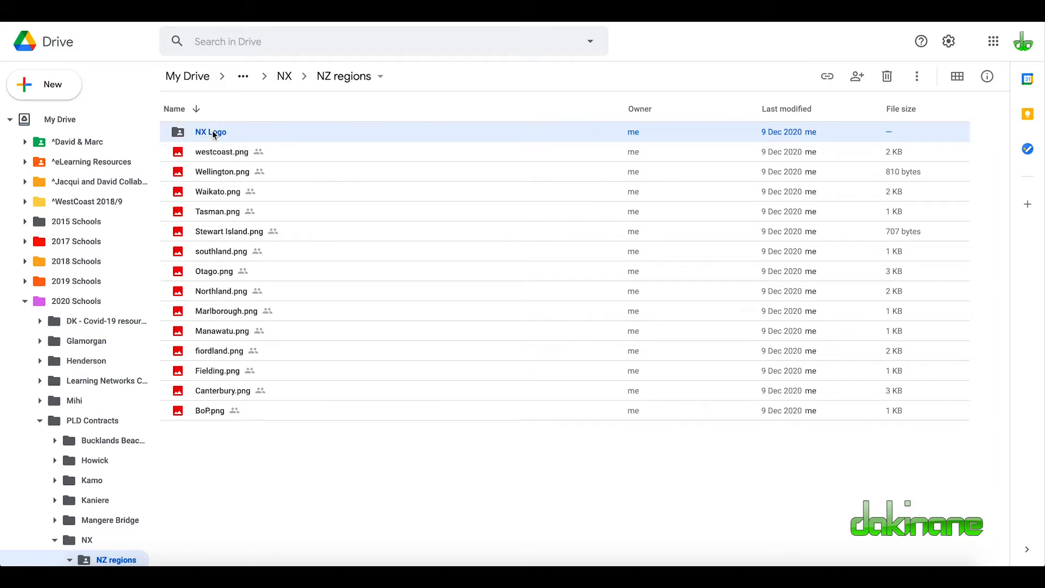
double_click(214, 136)
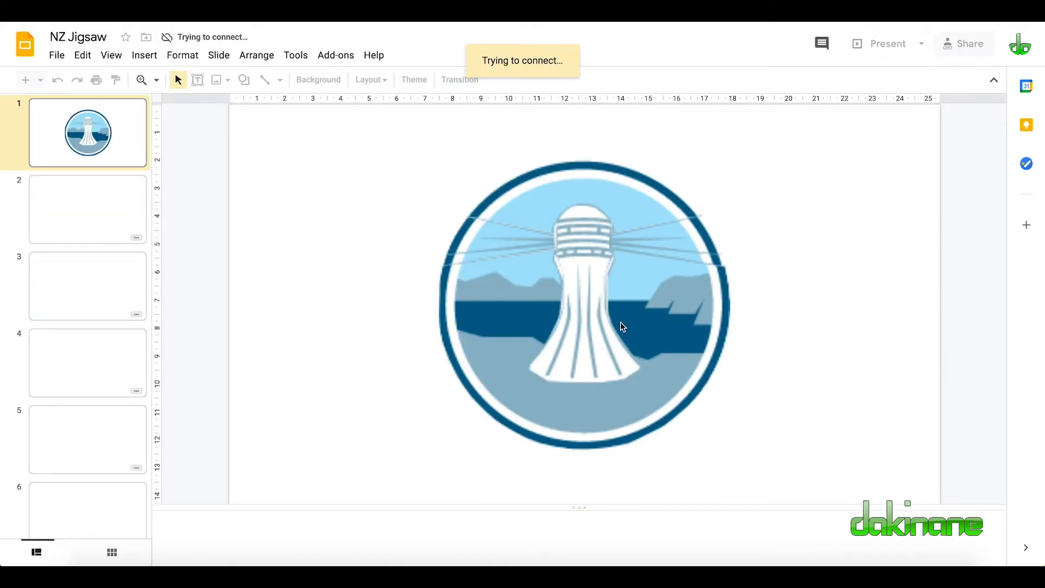
Step: Examine the NZ Jigsaw presentation's slides and the slide links on the individual pieces of the lighthouse logo
scroll(106, 335, "down", 5)
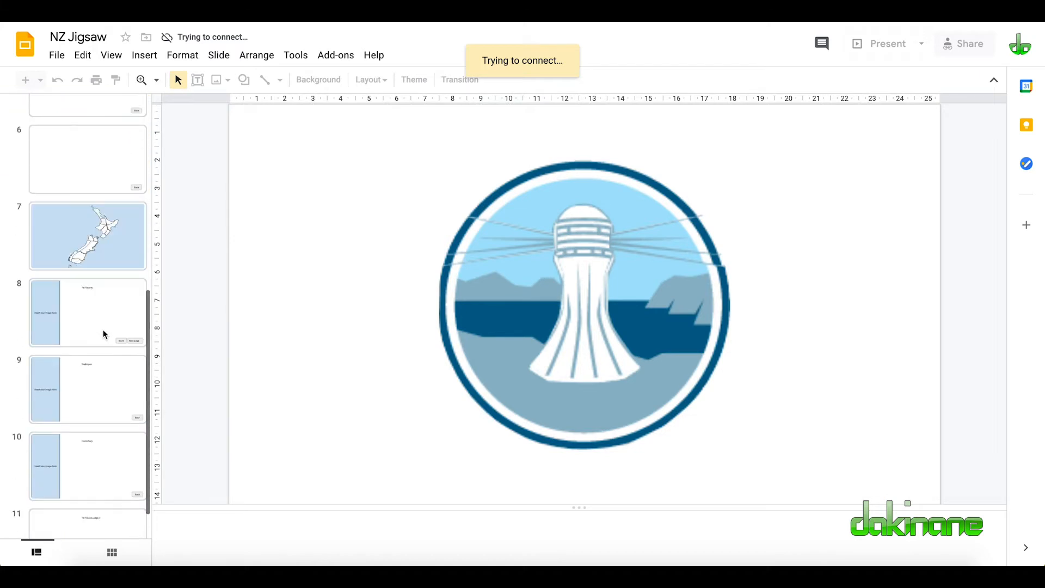
scroll(106, 335, "up", 5)
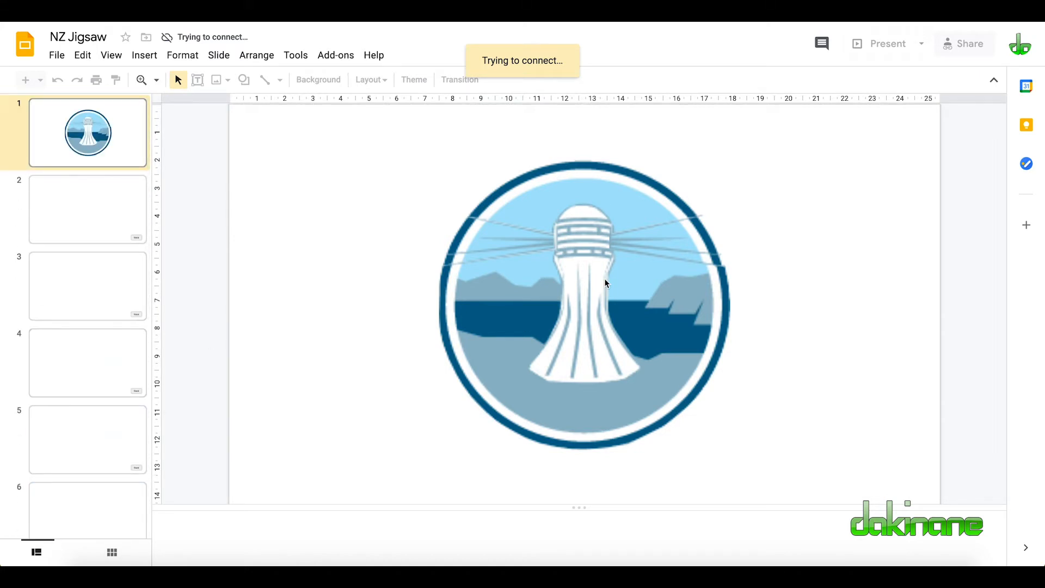
left_click(586, 294)
left_click(510, 304)
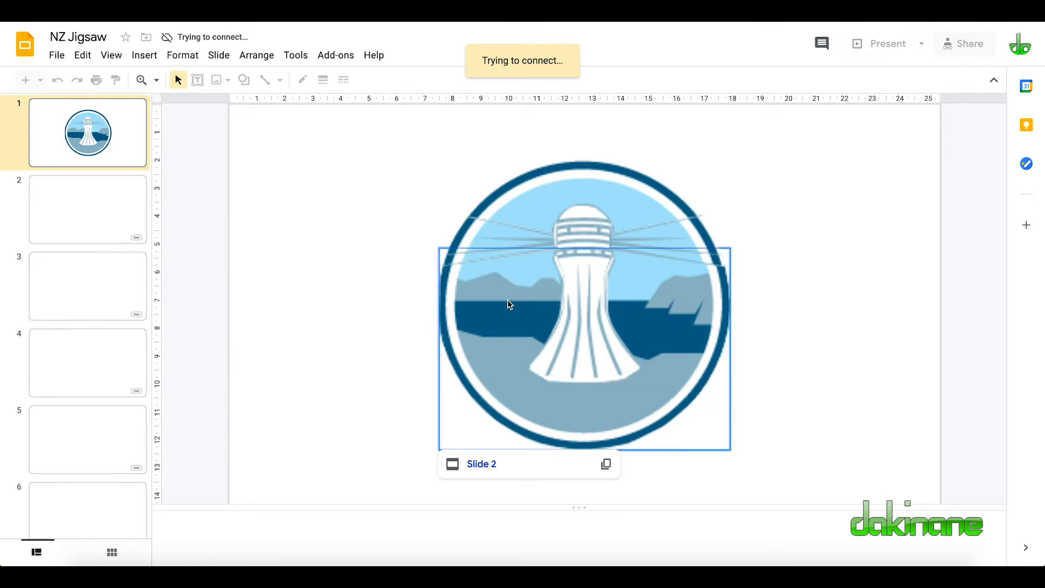
left_click(674, 229)
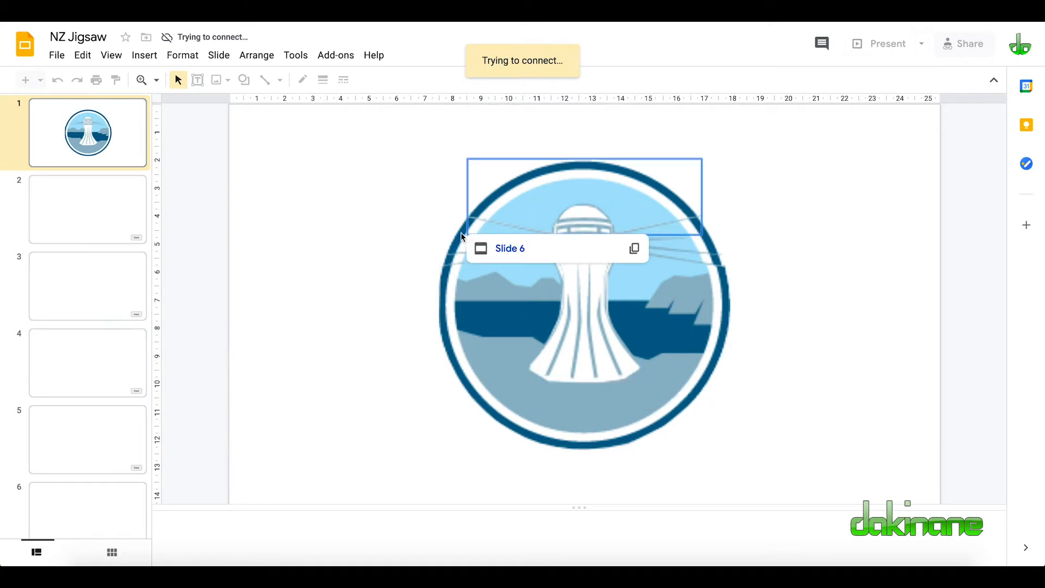
left_click(462, 239)
left_click(708, 252)
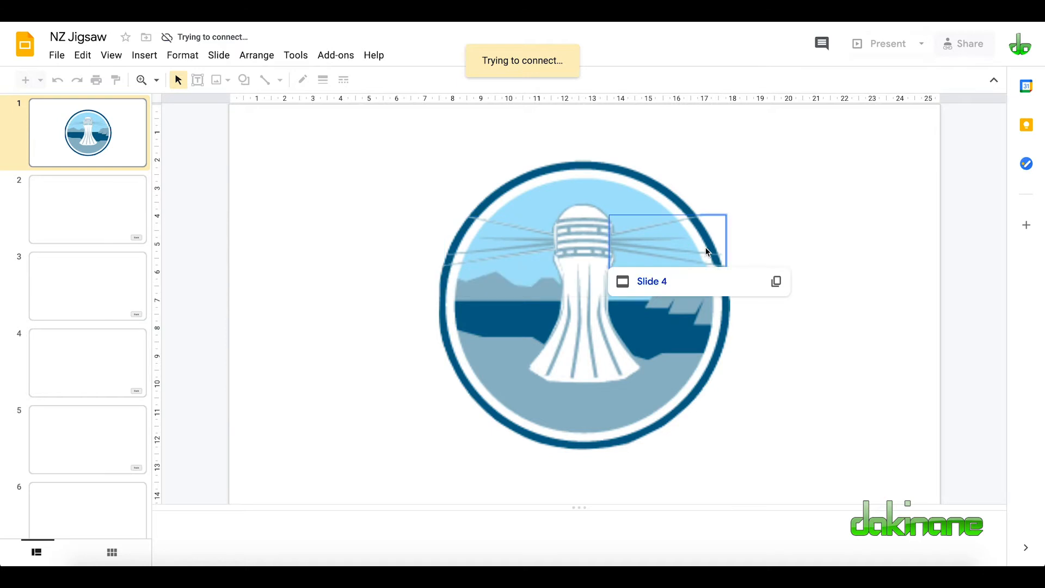
left_click(585, 350)
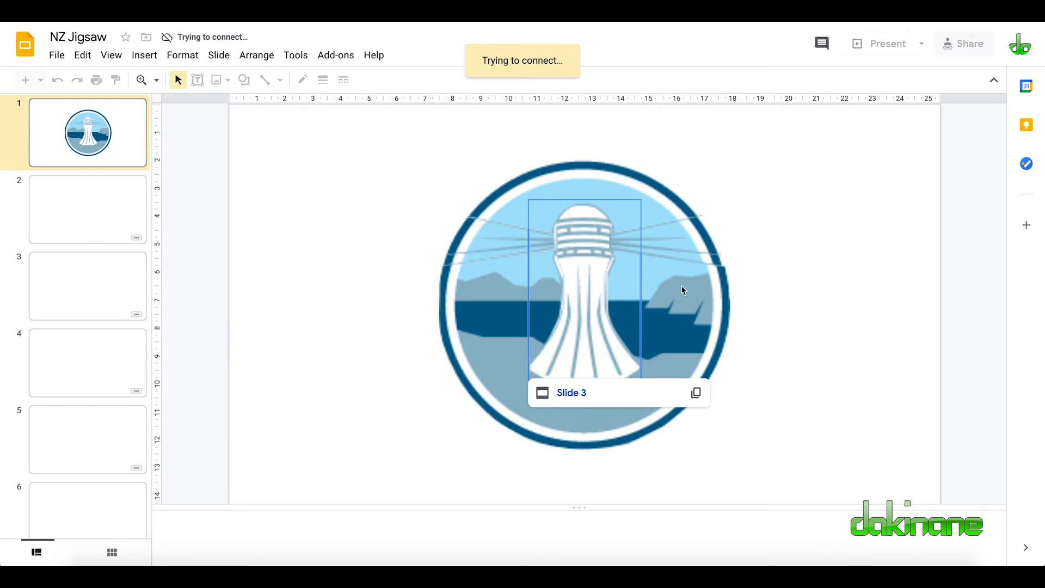
left_click(679, 195)
left_click(754, 176)
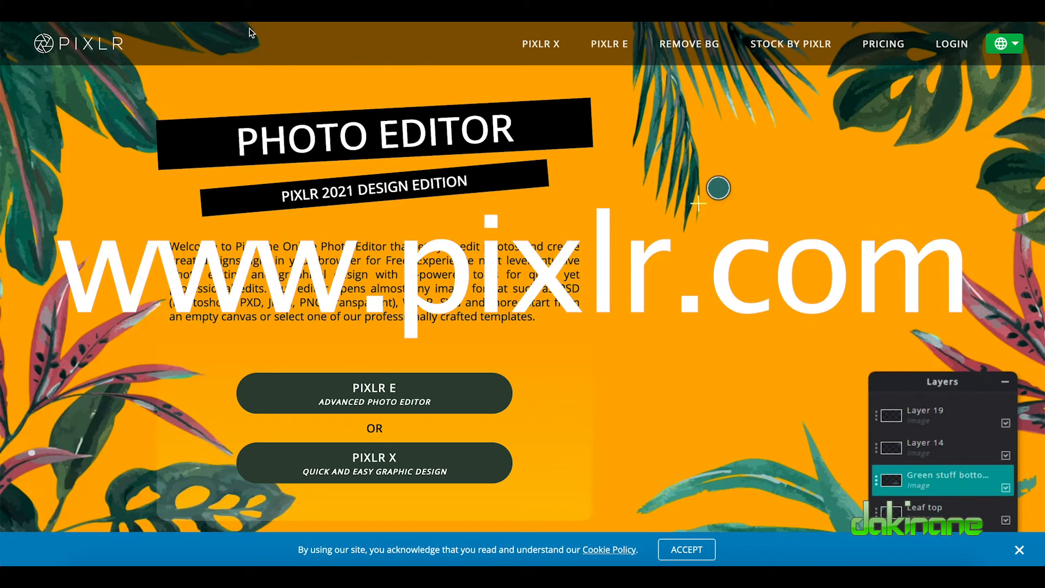
Step: Launch Pixlr E and open the 7.59.00 PM screenshot image from the NX tutorial folder on the Desktop
left_click(610, 52)
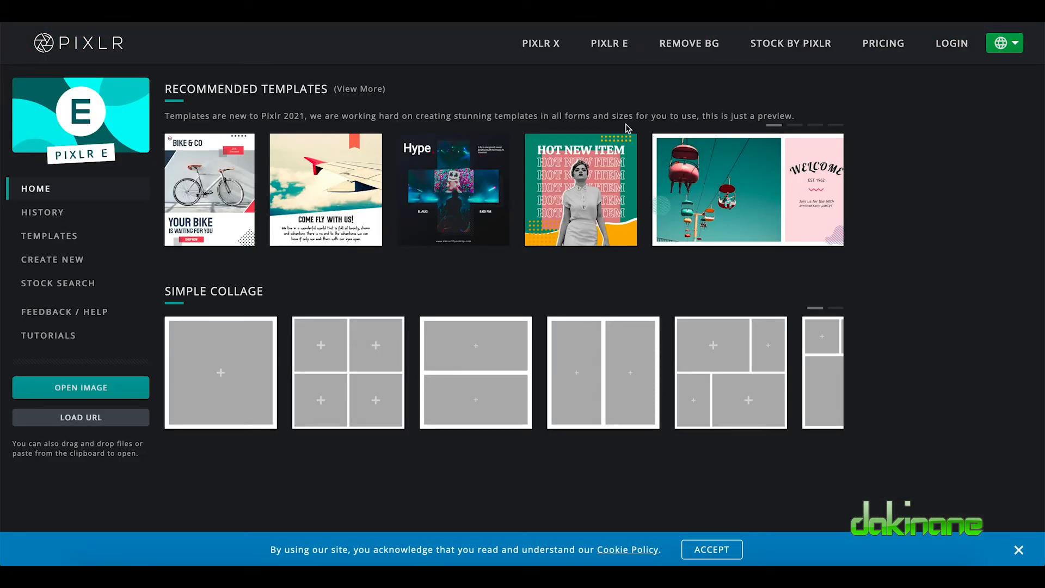
left_click(73, 390)
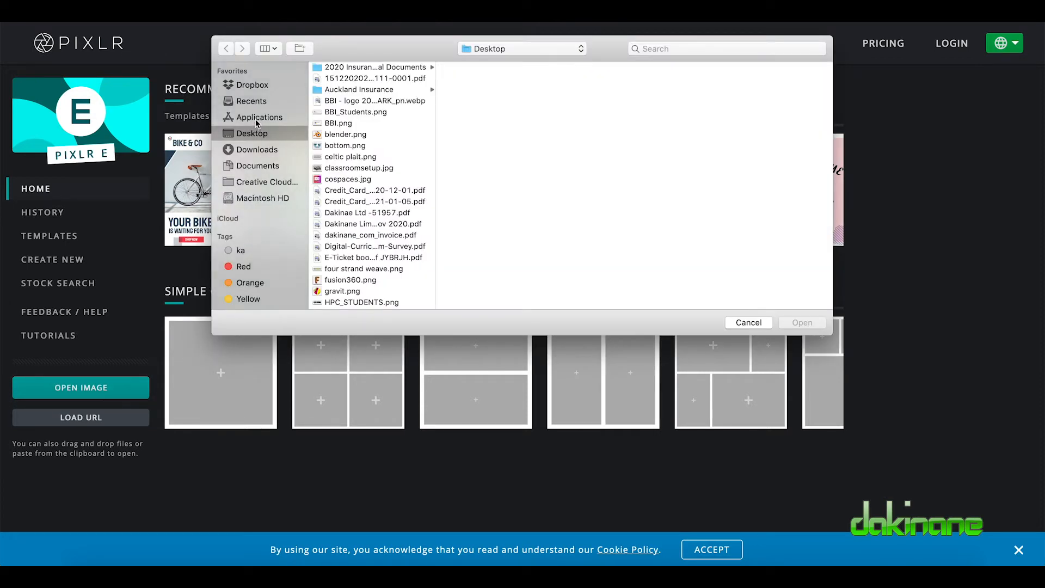
scroll(349, 215, "down", 10)
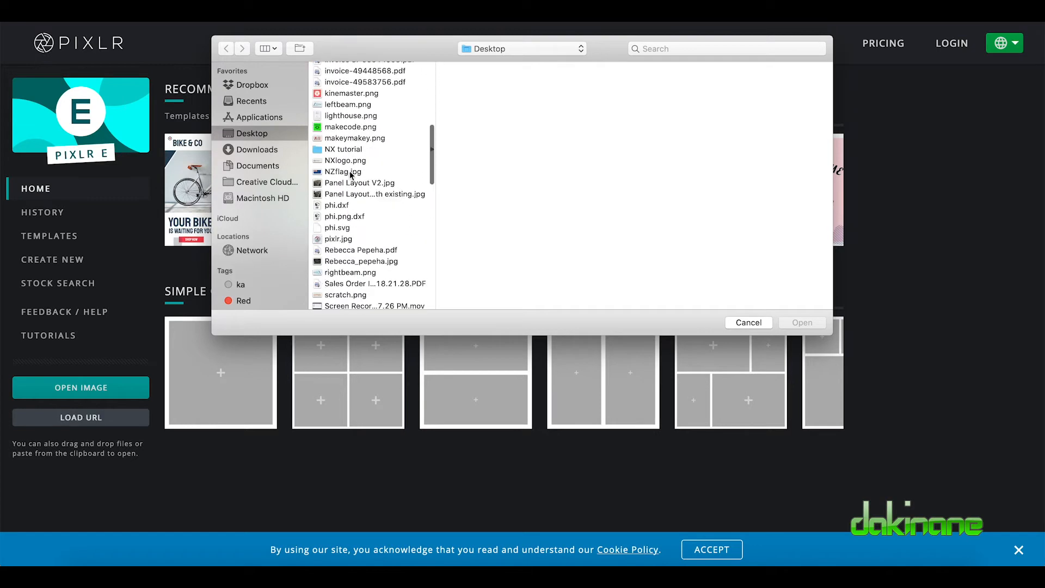
left_click(347, 149)
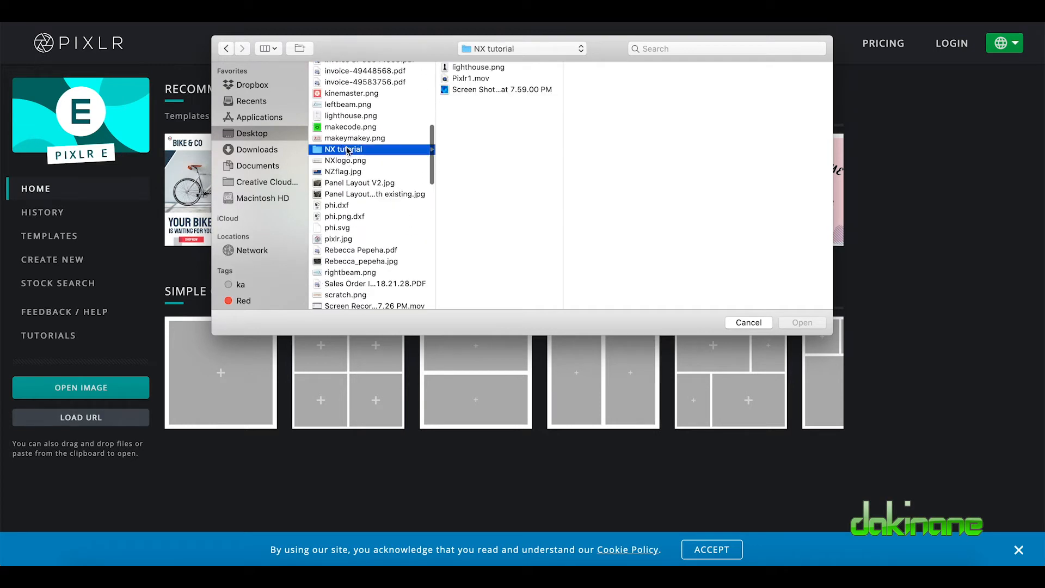
left_click(469, 88)
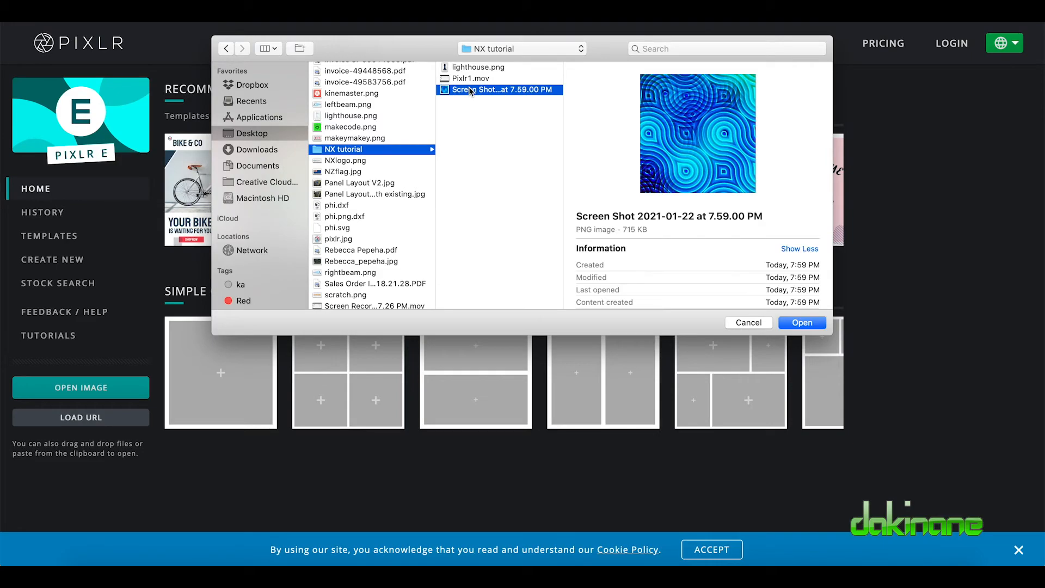
left_click(802, 323)
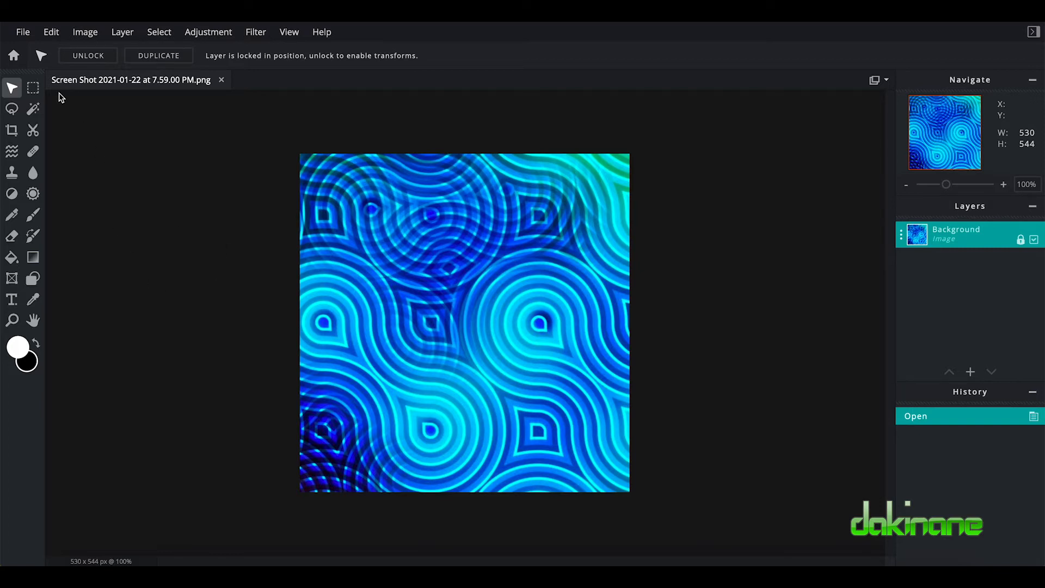
Step: Open lighthouse(1).png from the NX tutorial folder as a second image
left_click(24, 34)
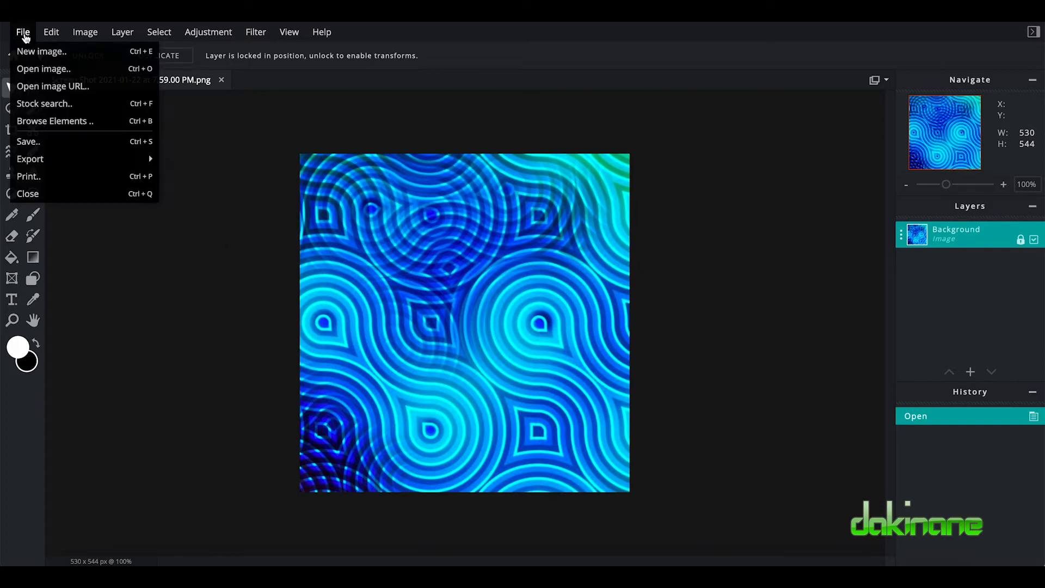
left_click(43, 69)
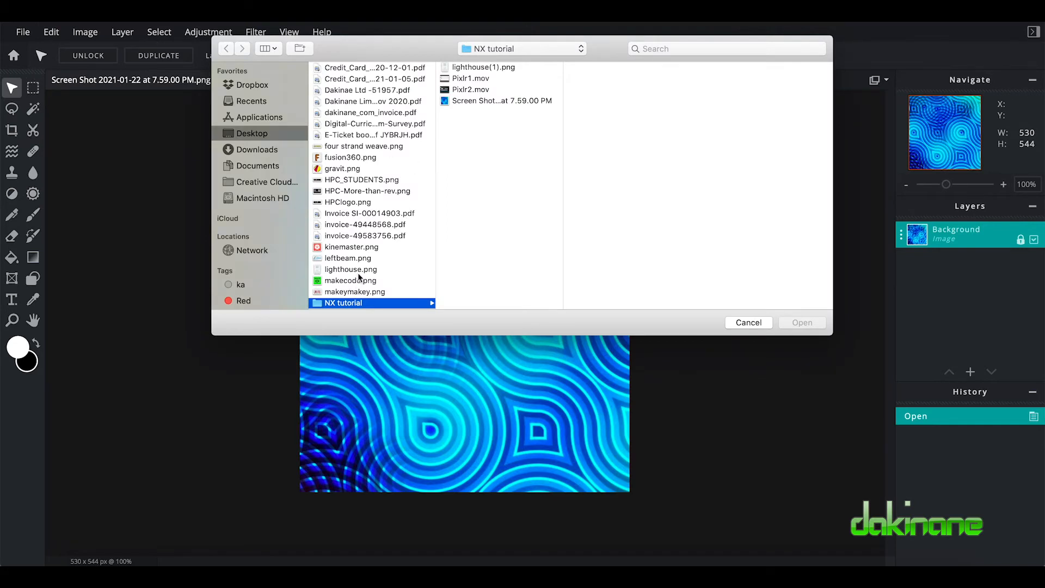
left_click(474, 69)
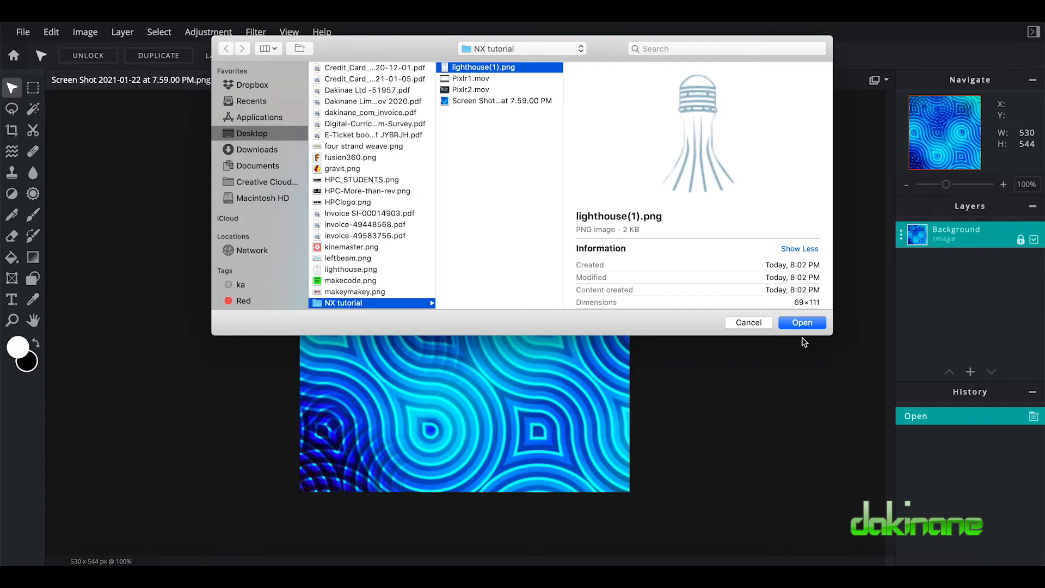
left_click(803, 324)
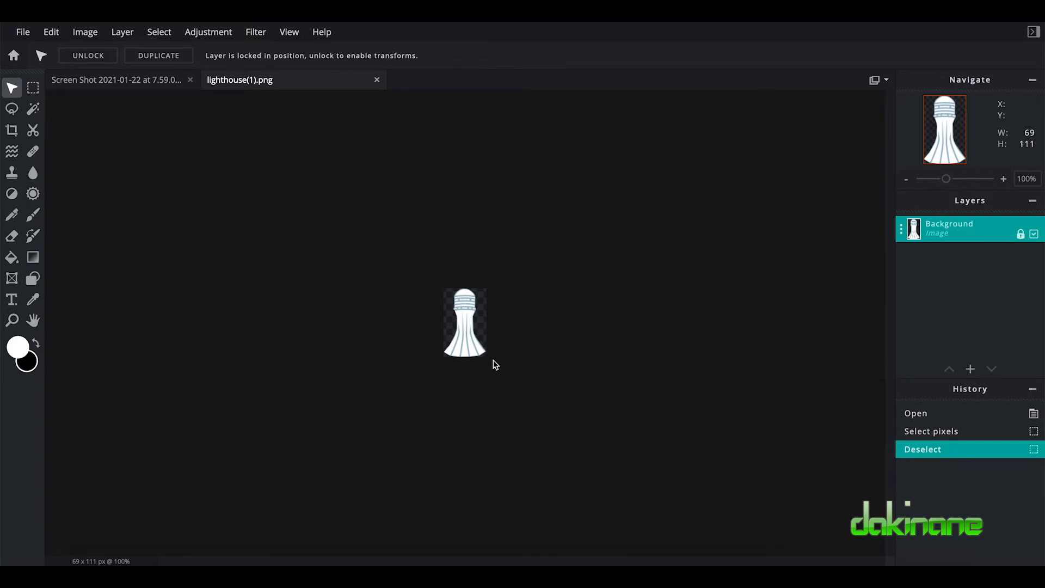
Step: Select the pixels of the lighthouse in lighthouse(1).png and copy them
left_click(123, 82)
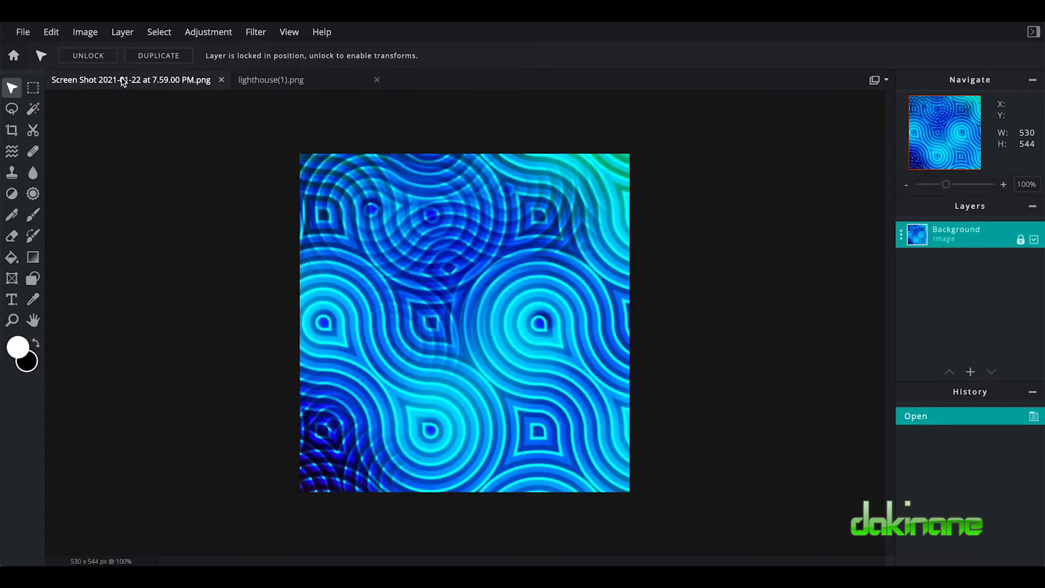
left_click(295, 80)
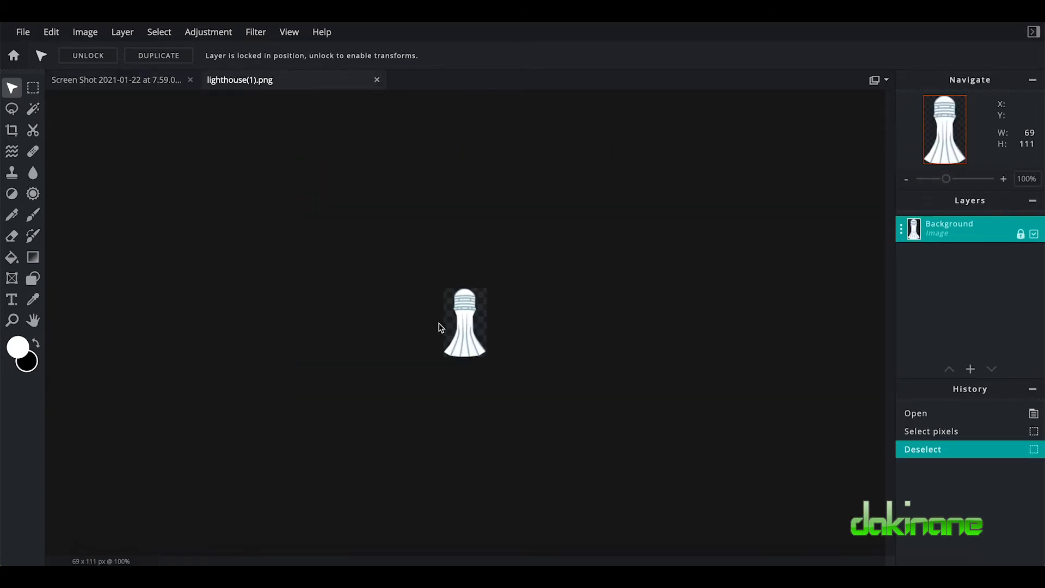
left_click(166, 36)
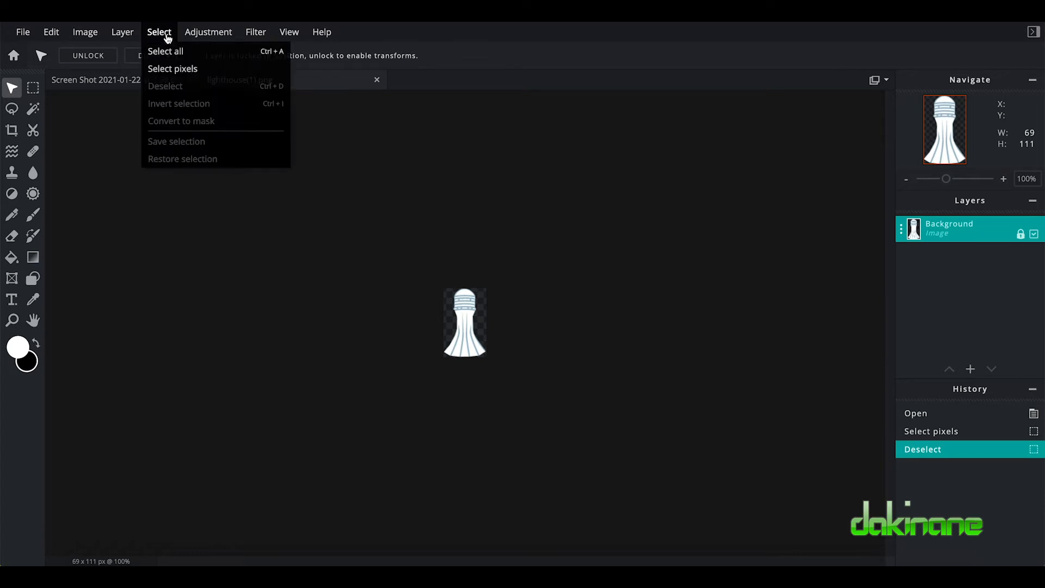
left_click(172, 70)
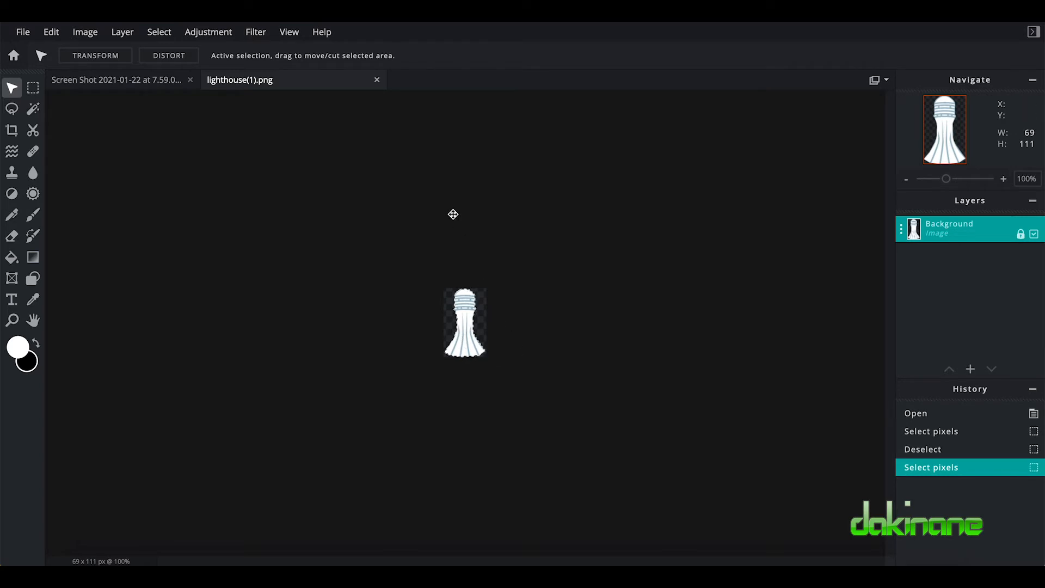
left_click(52, 33)
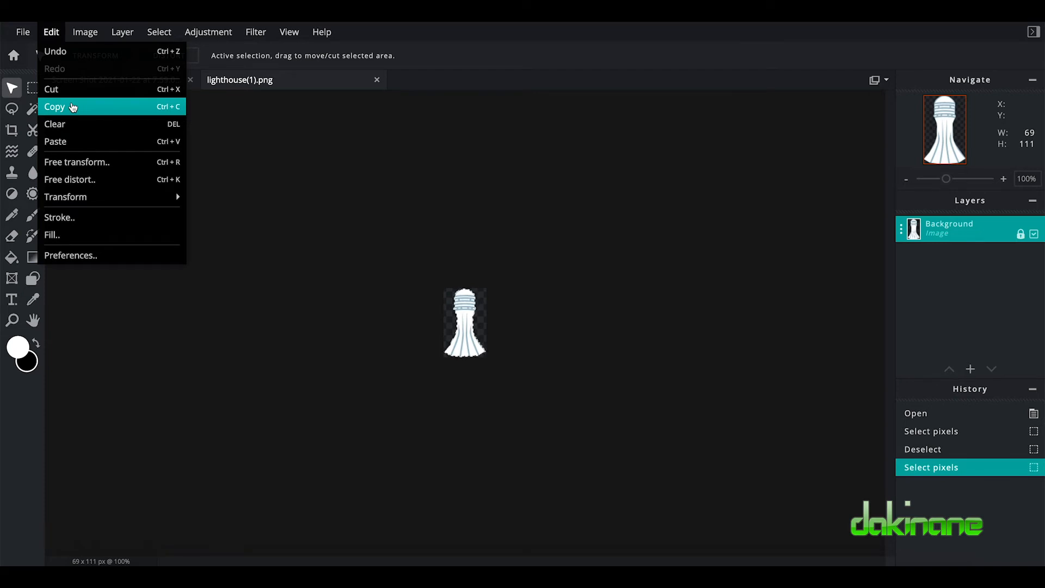
left_click(72, 107)
Step: Add an empty layer to the blue pattern screenshot and paste the copied lighthouse into the image
left_click(142, 83)
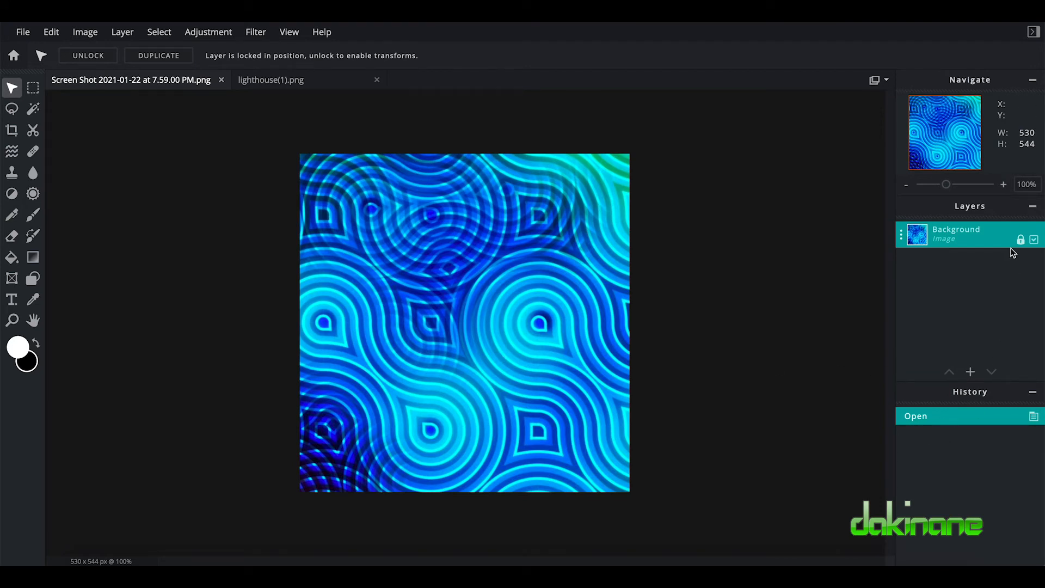
mouse_move(972, 375)
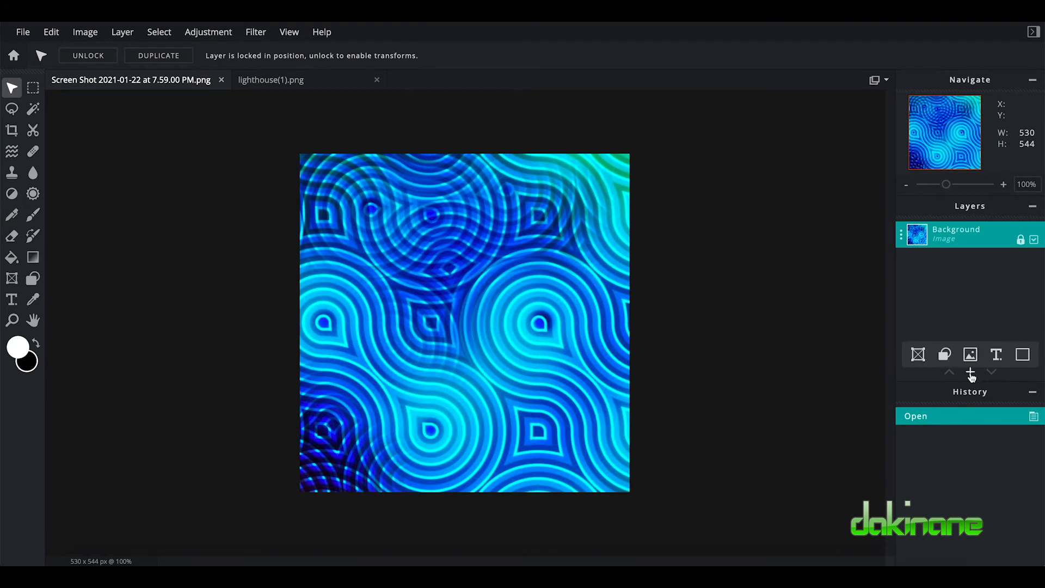
left_click(970, 373)
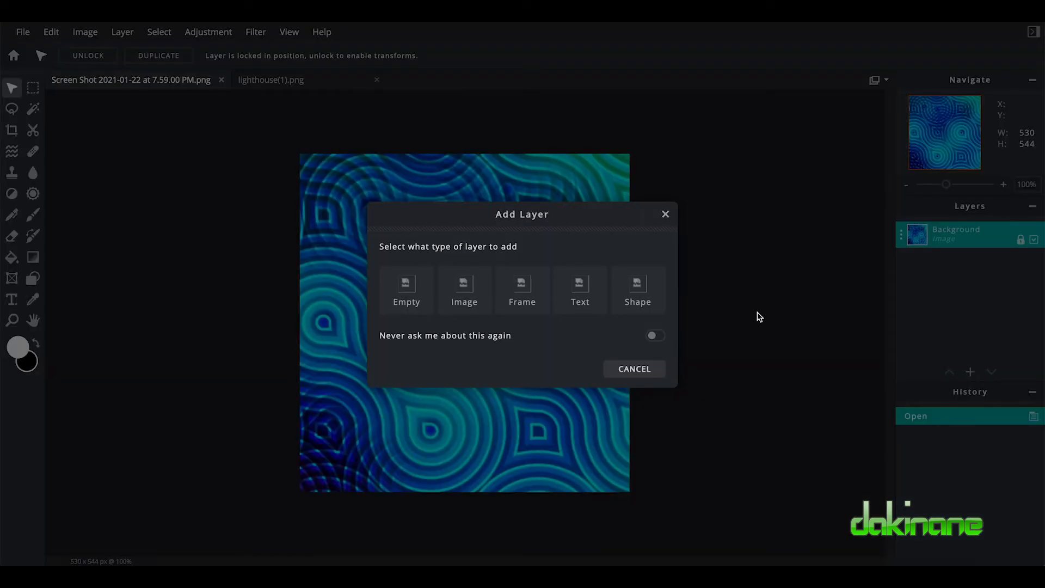
left_click(409, 287)
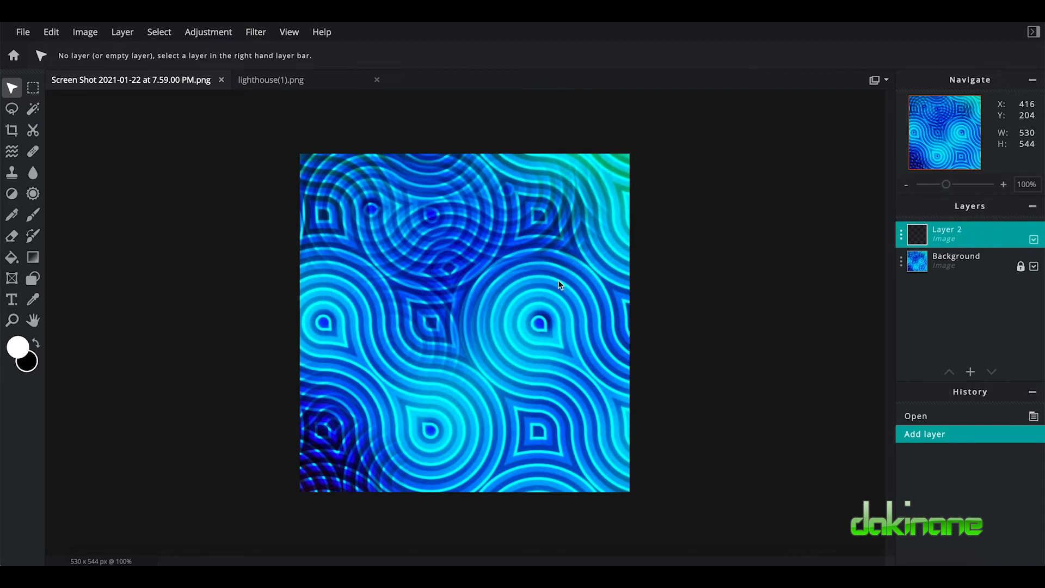
left_click(51, 31)
left_click(55, 141)
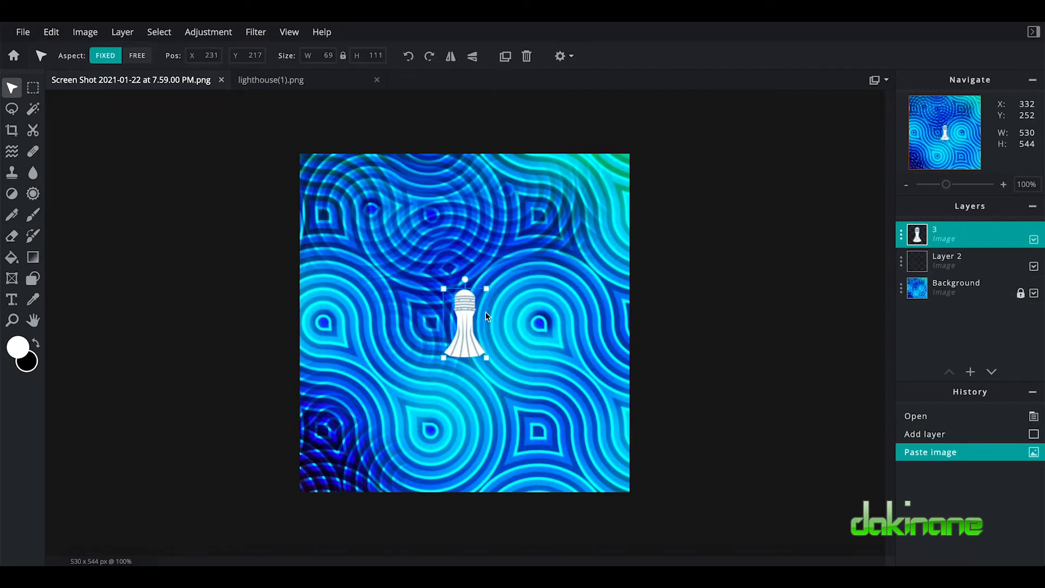
Step: Reposition the pasted lighthouse over the pattern, placing it at about X 318, Y 217
left_click_drag(446, 321, 481, 303)
left_click_drag(441, 384, 421, 313)
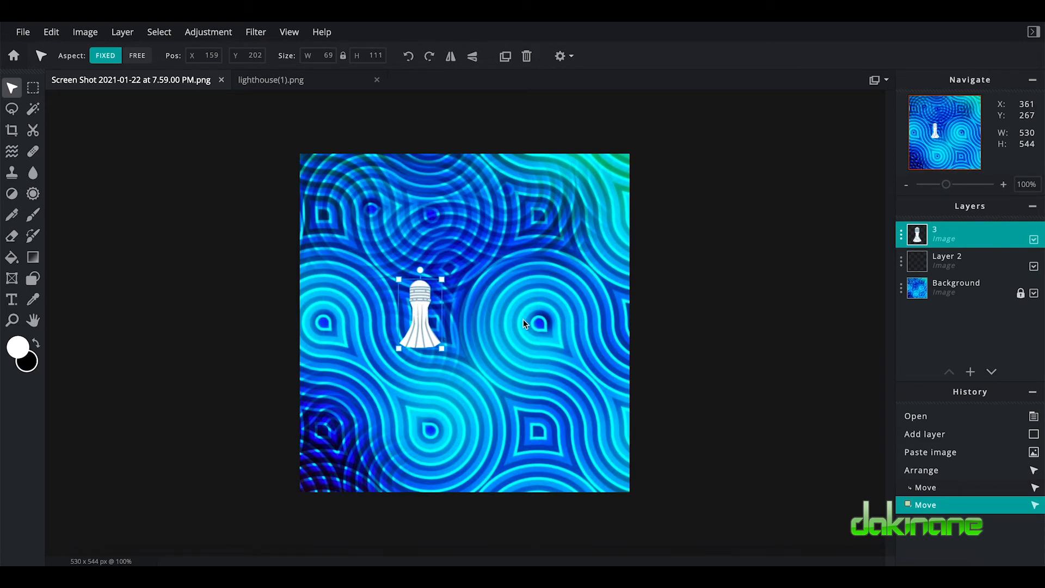
left_click_drag(416, 309, 515, 318)
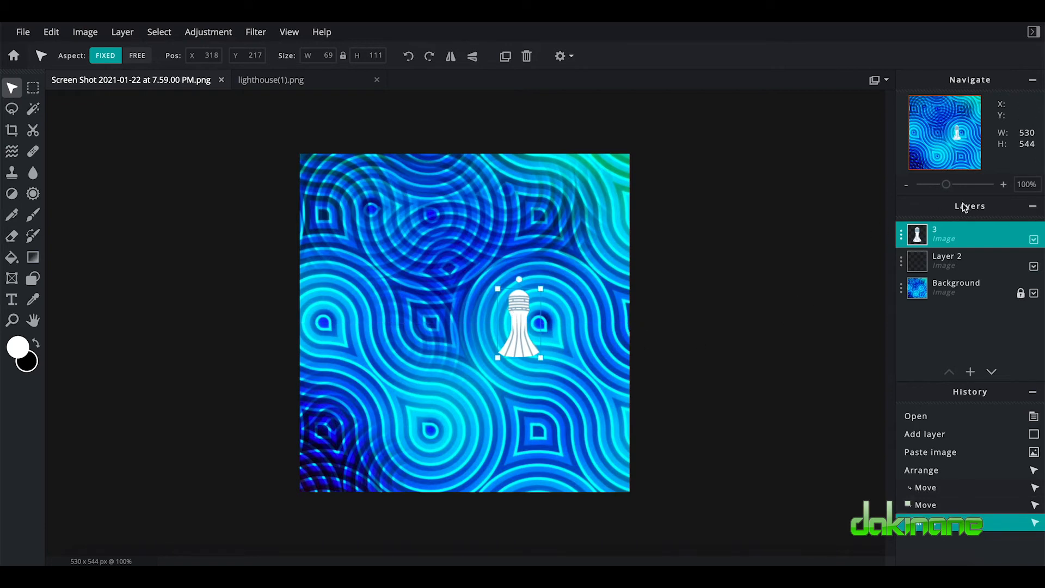
Step: Set the lighthouse layer's transparency to 51 and move the lighthouse to about X 177, Y 249
left_click(902, 240)
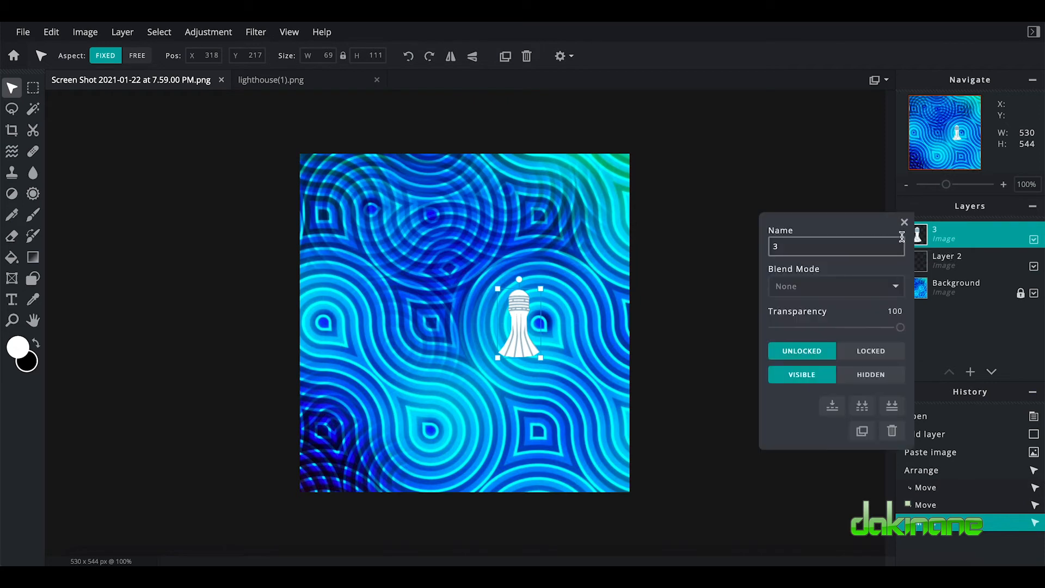
left_click_drag(902, 328, 839, 332)
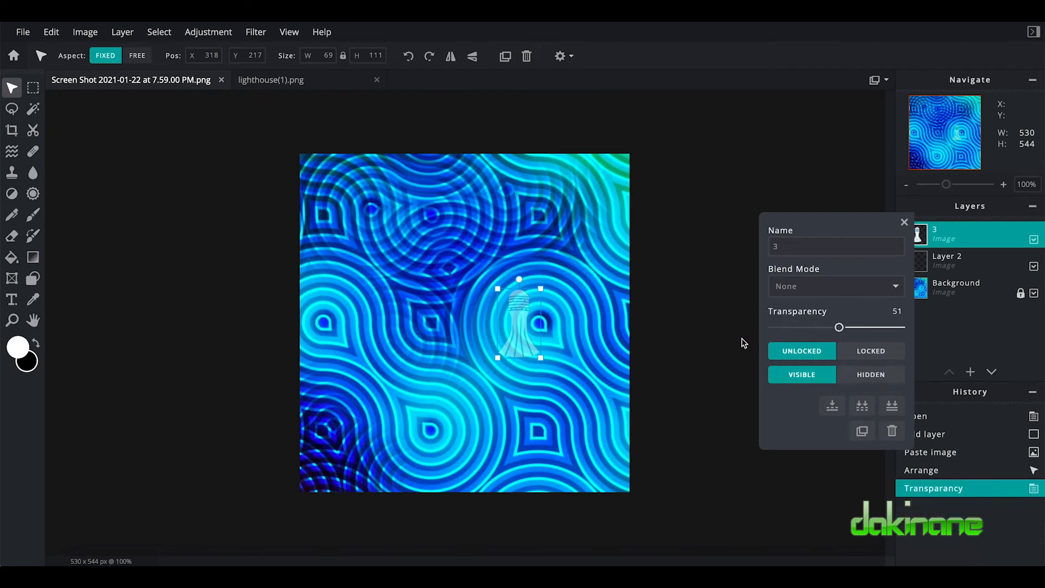
left_click_drag(508, 330, 428, 349)
left_click(428, 349)
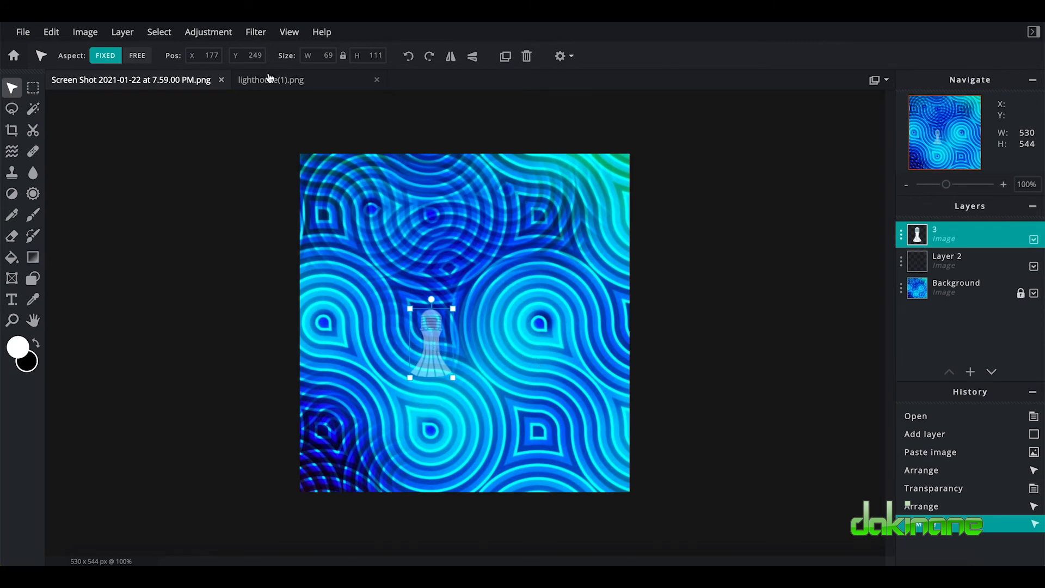
Step: Select the pixels of the lighthouse layer and copy the matching lighthouse-shaped area from the Background pattern layer
left_click(161, 36)
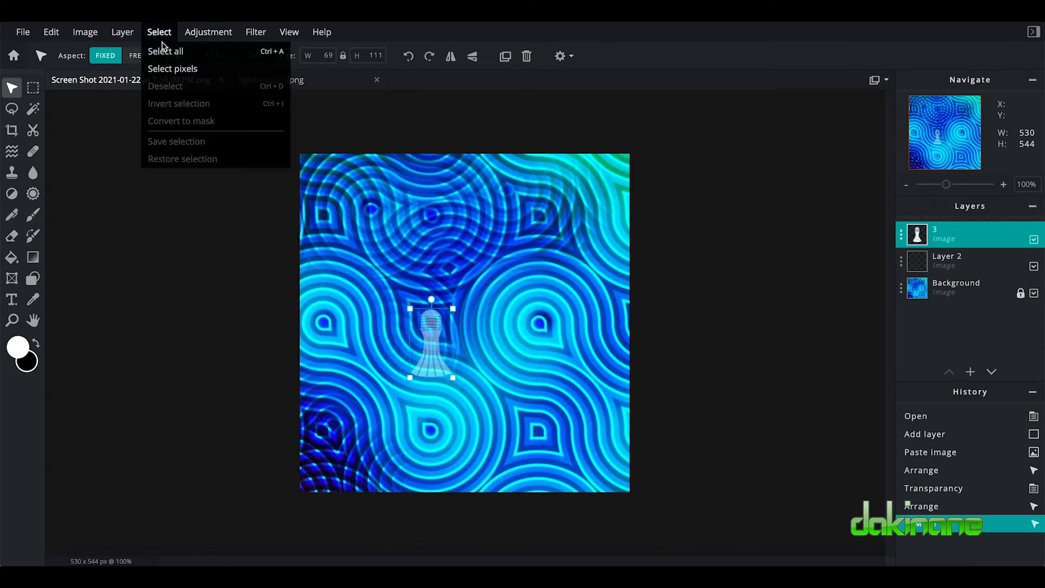
left_click(169, 69)
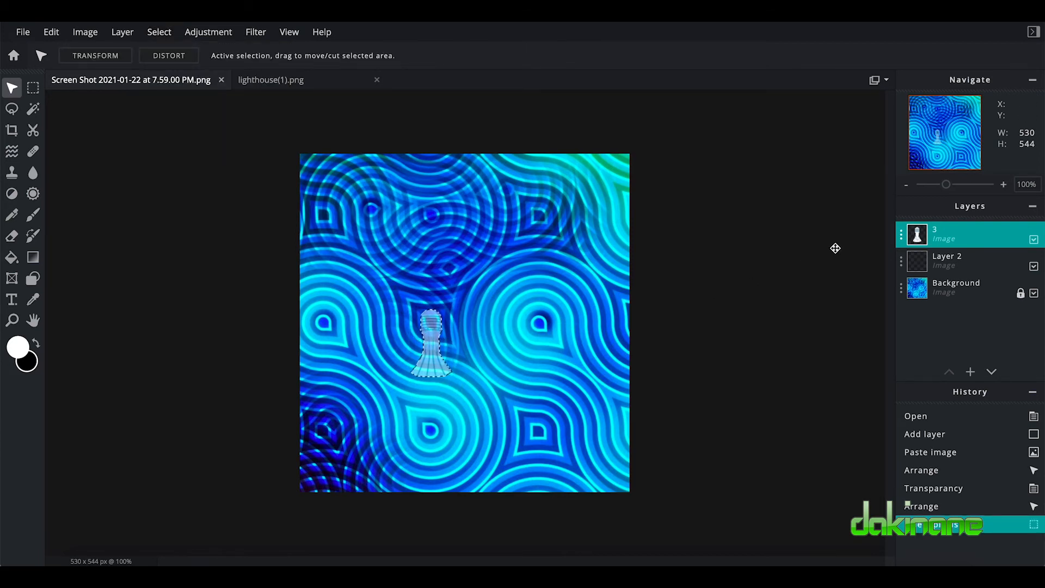
left_click(953, 291)
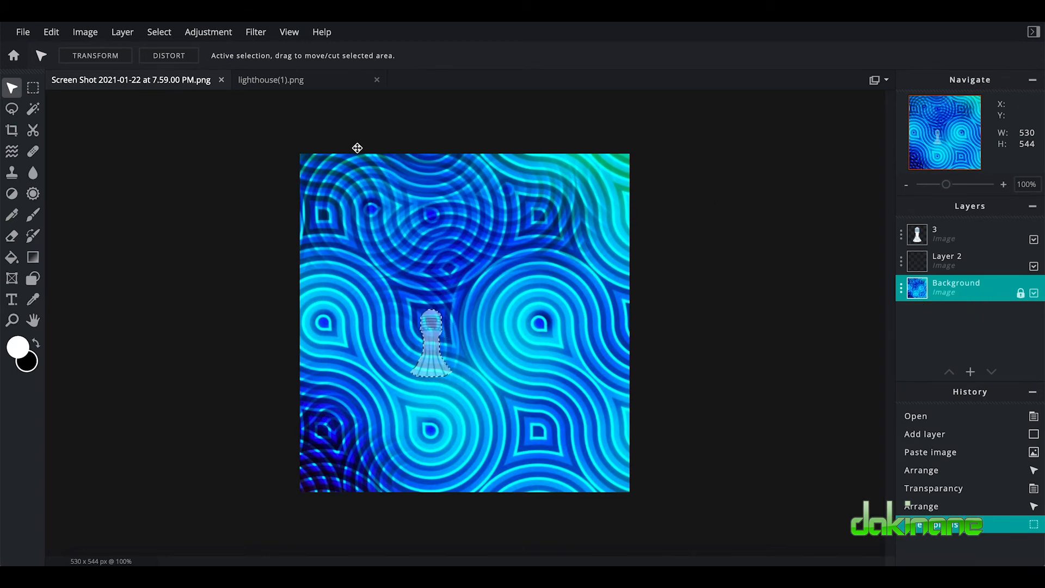
left_click(52, 32)
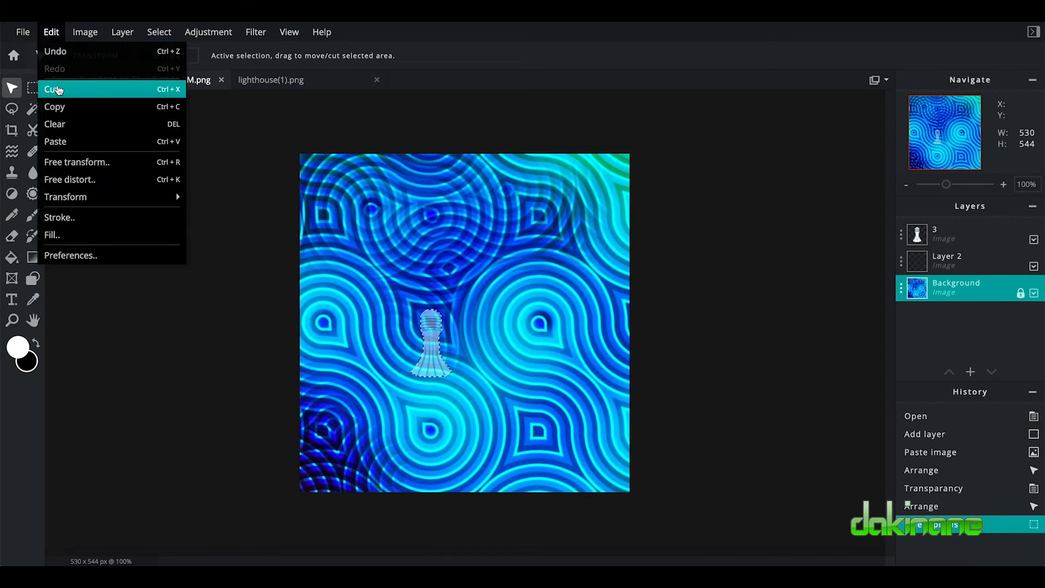
left_click(61, 106)
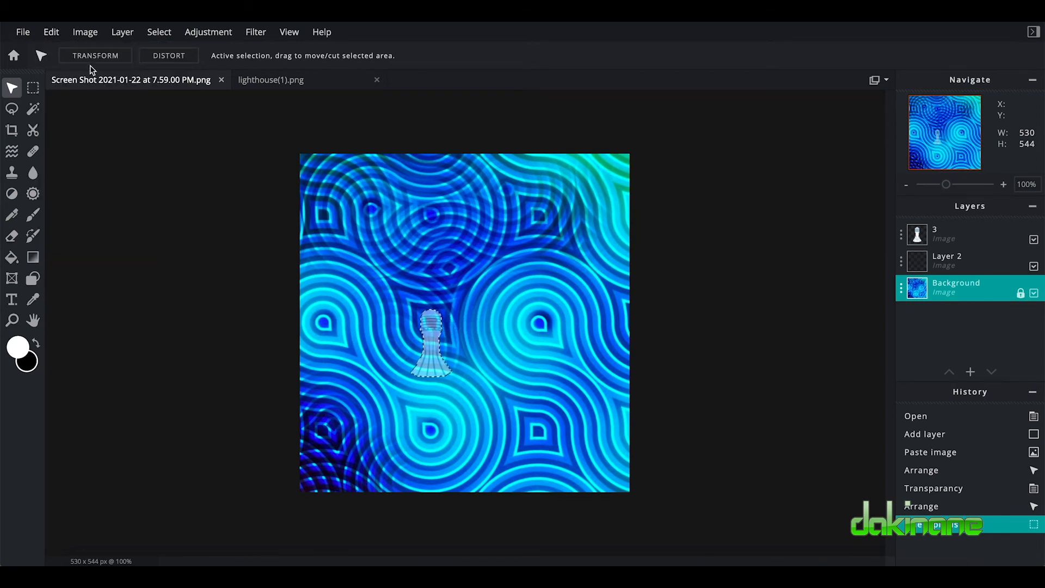
Step: Create a new 68 x 110 image from the Clipboard preset and paste the copied pattern-filled lighthouse into it
left_click(22, 34)
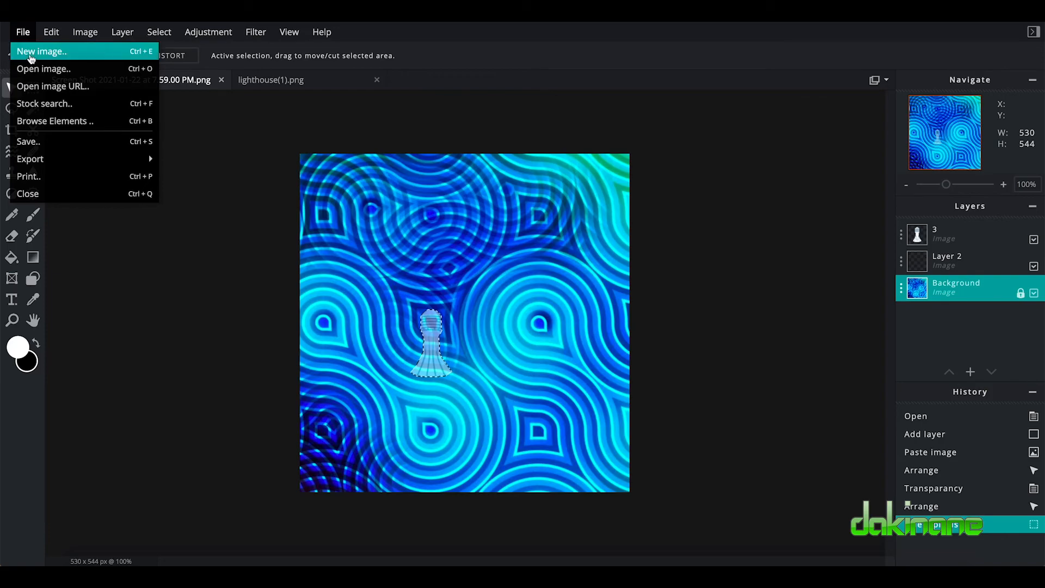
left_click(32, 55)
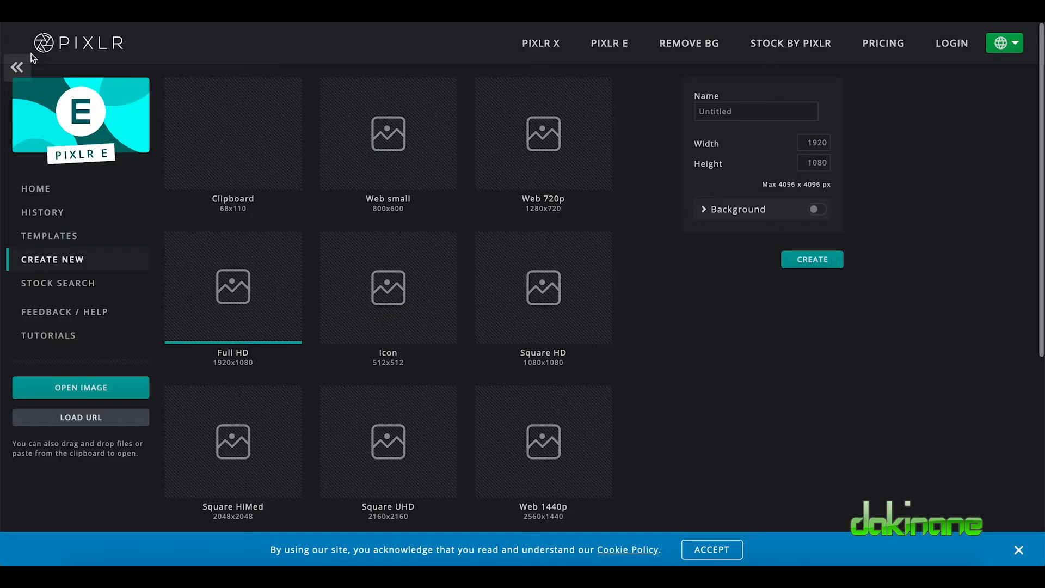
left_click(241, 159)
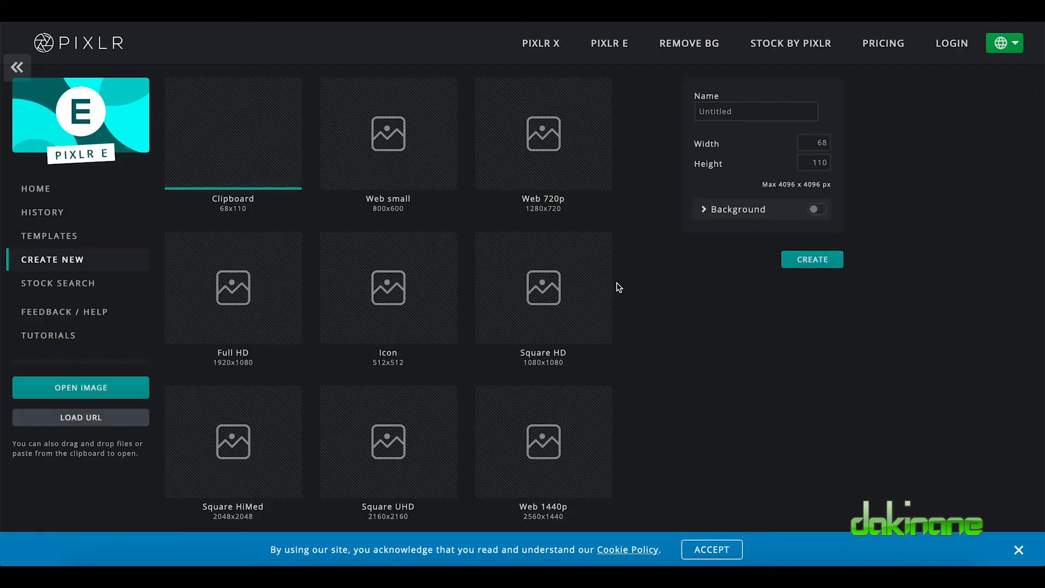
left_click(814, 261)
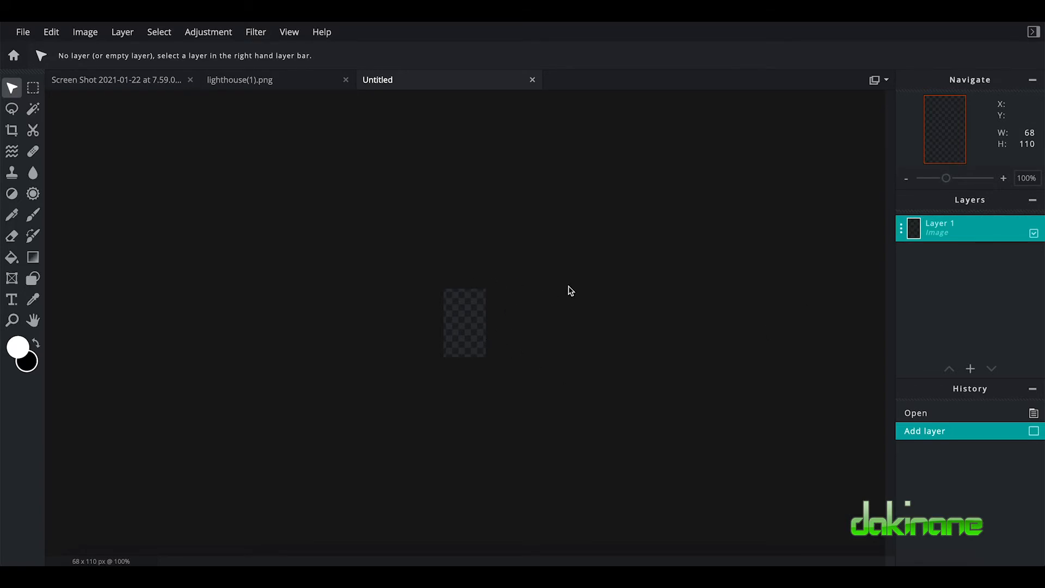
left_click(52, 32)
left_click(60, 142)
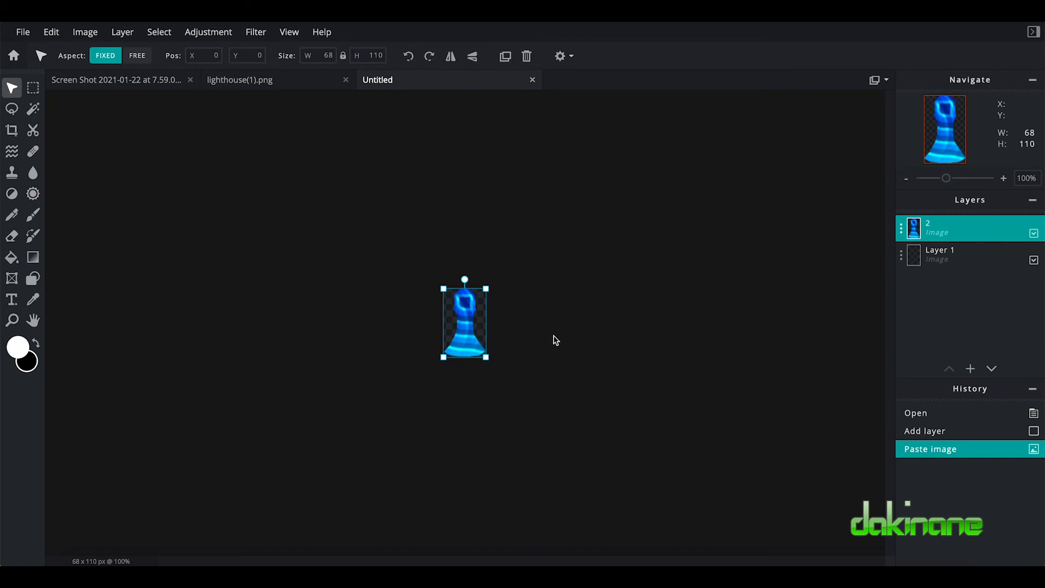
left_click(26, 36)
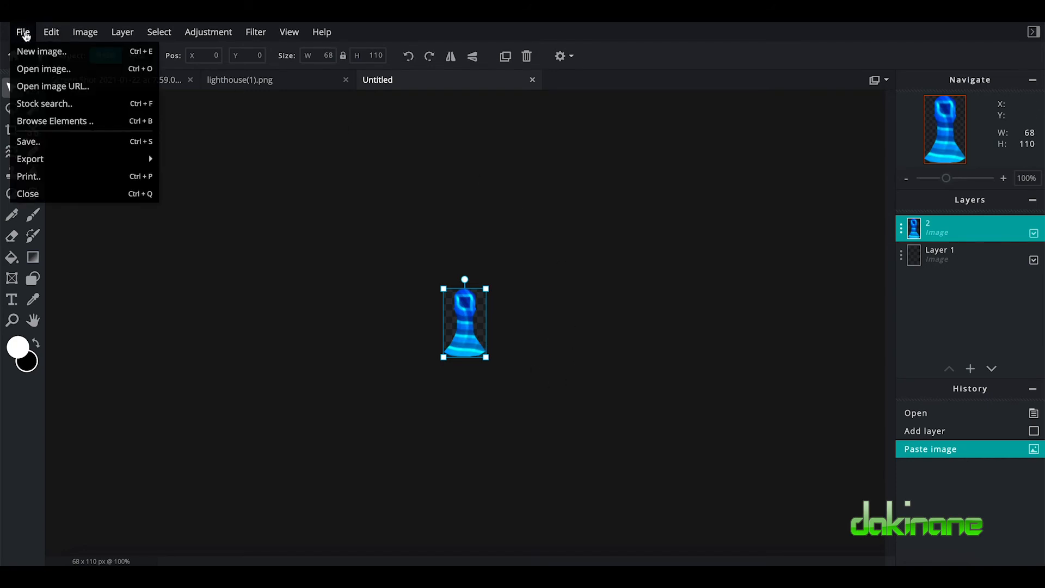
mouse_move(37, 158)
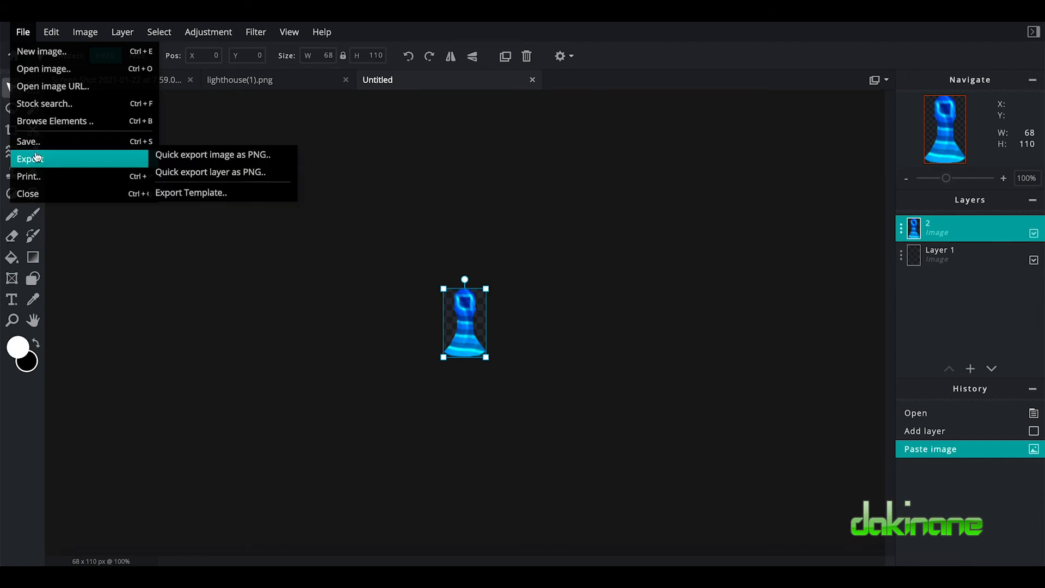
left_click(176, 155)
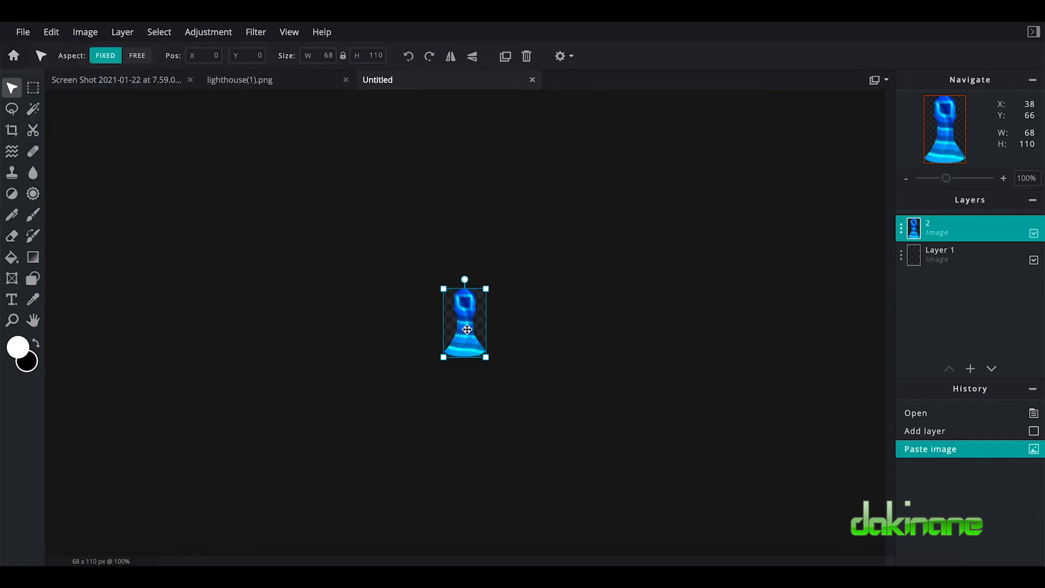
left_click(22, 32)
left_click(22, 32)
left_click(21, 33)
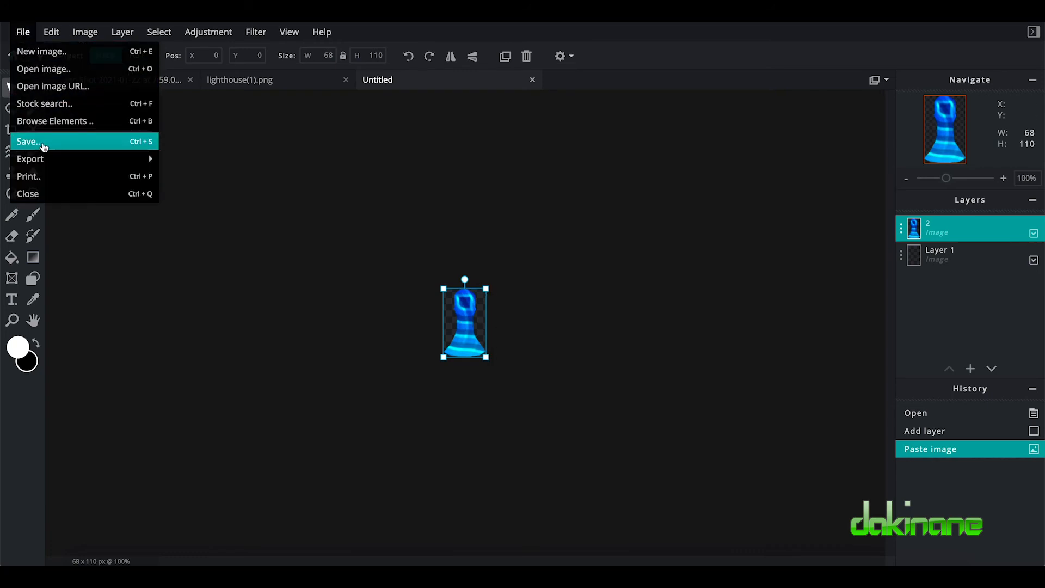
mouse_move(48, 156)
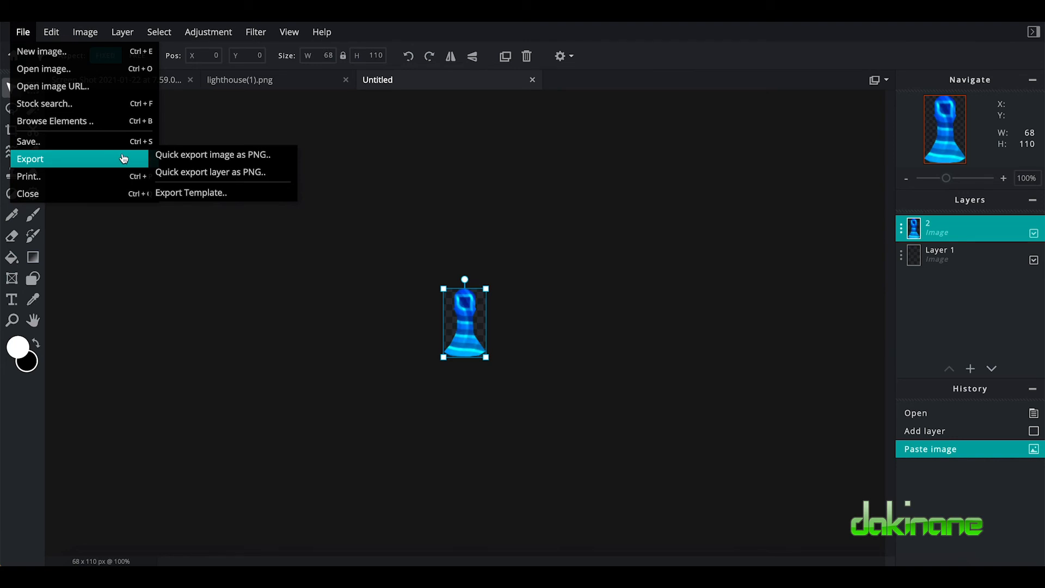
left_click(174, 157)
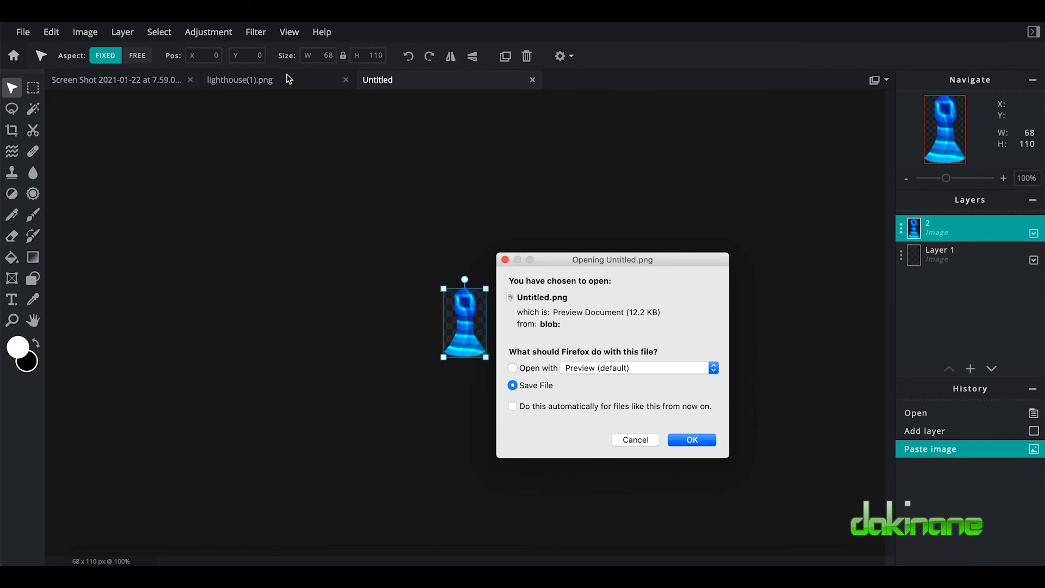
left_click(636, 442)
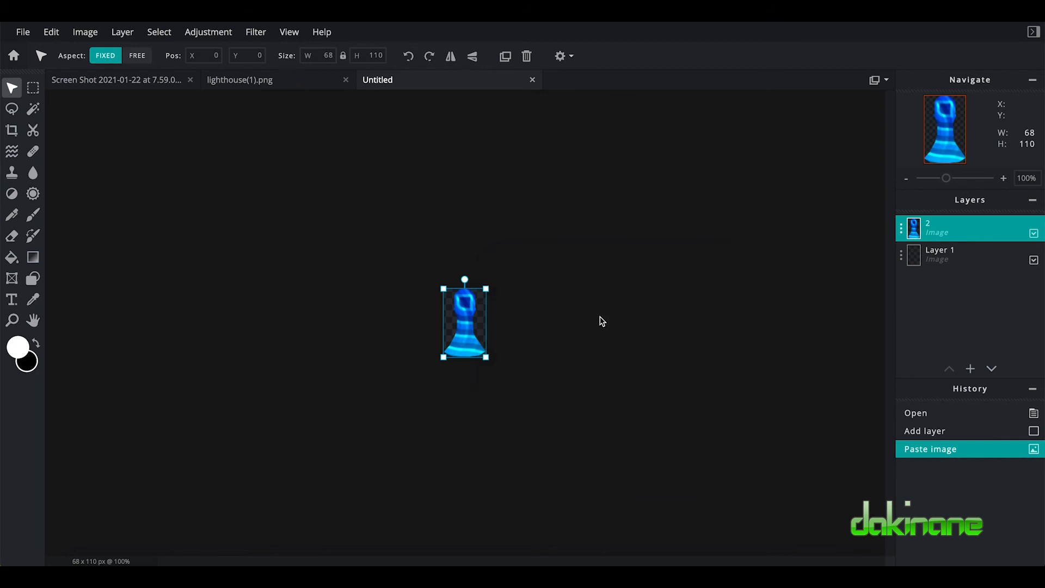
Step: Save the pattern-filled lighthouse as a PNG named "lighthouse fill" and download the file to the computer
left_click(25, 31)
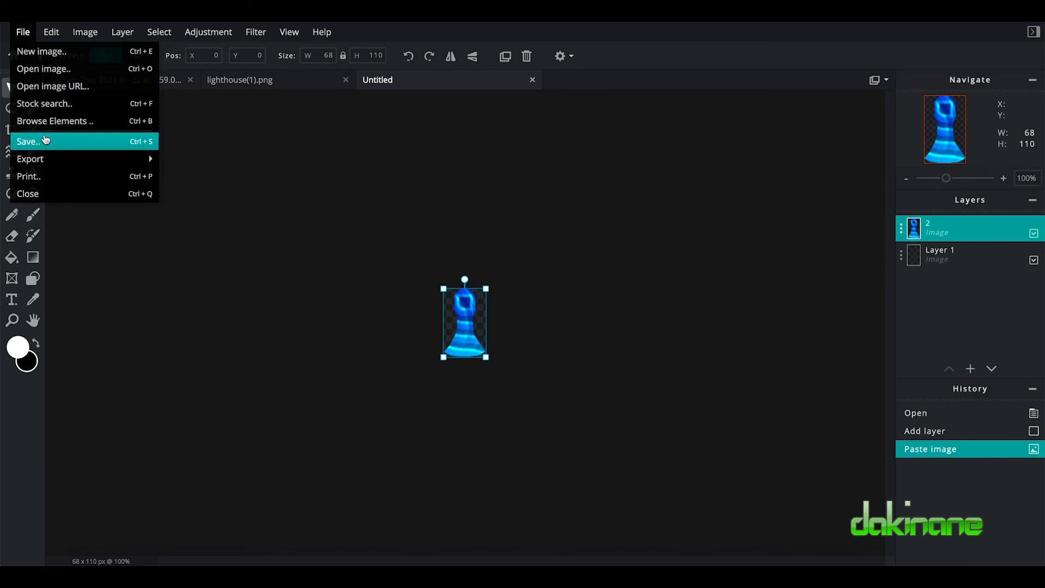
left_click(45, 141)
left_click(580, 241)
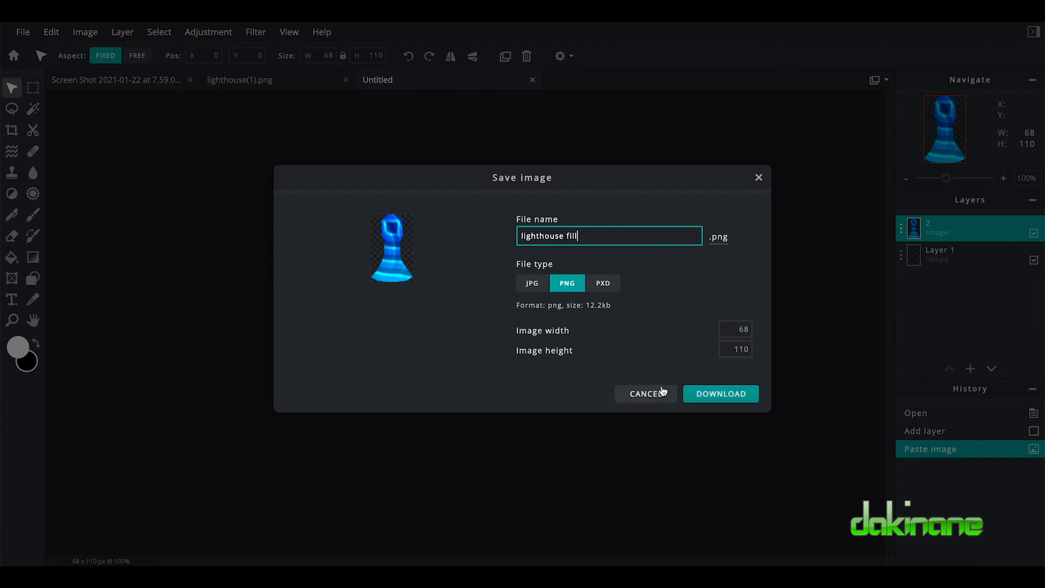
left_click(722, 395)
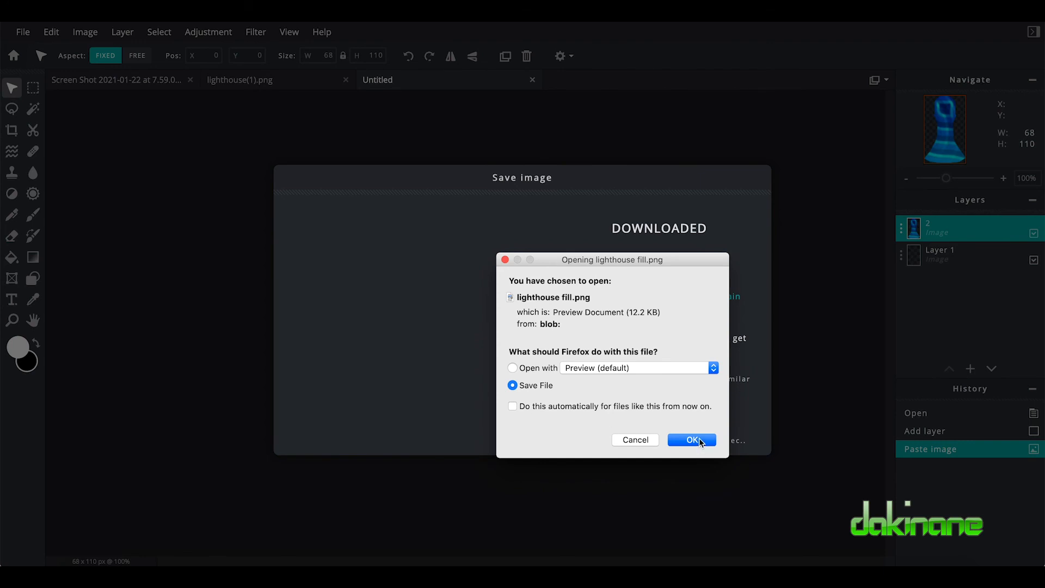
left_click(702, 442)
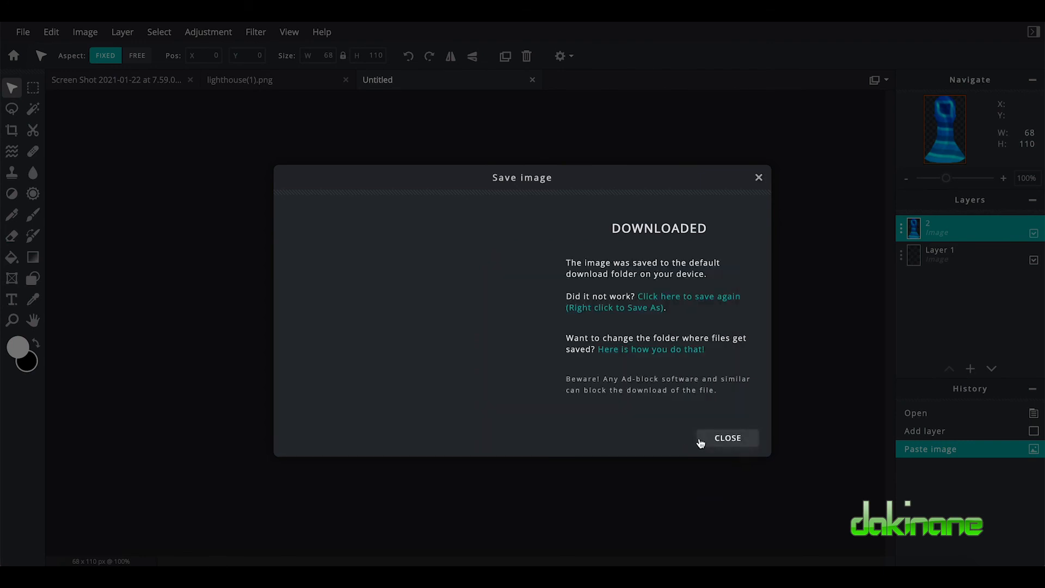
left_click(760, 177)
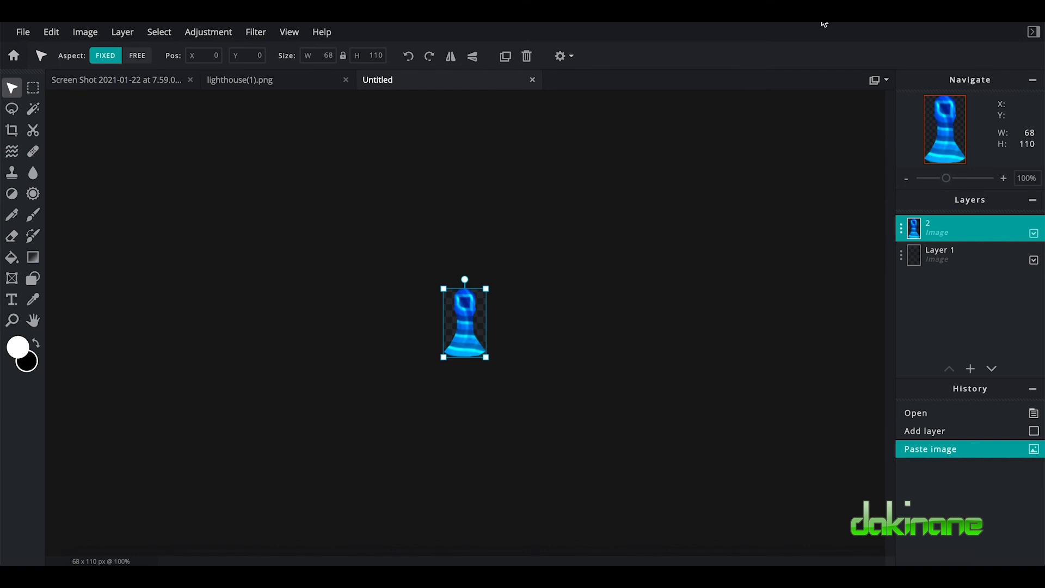
Step: Open the downloaded lighthouse fill.png in Preview and move its window into view to check the transparent cut-out
left_click(829, 9)
left_click_drag(595, 31, 346, 110)
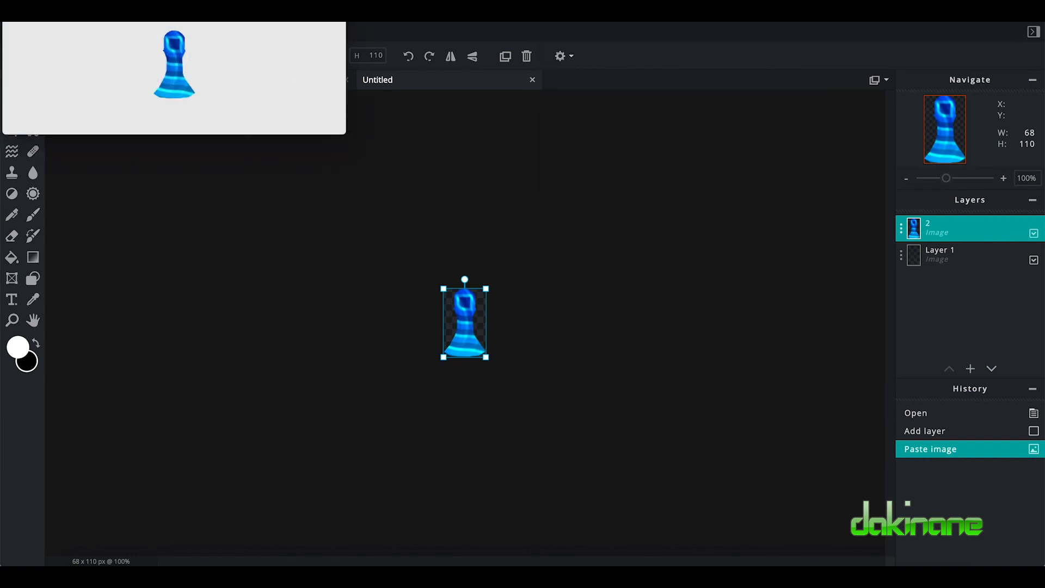
left_click_drag(258, 21, 543, 234)
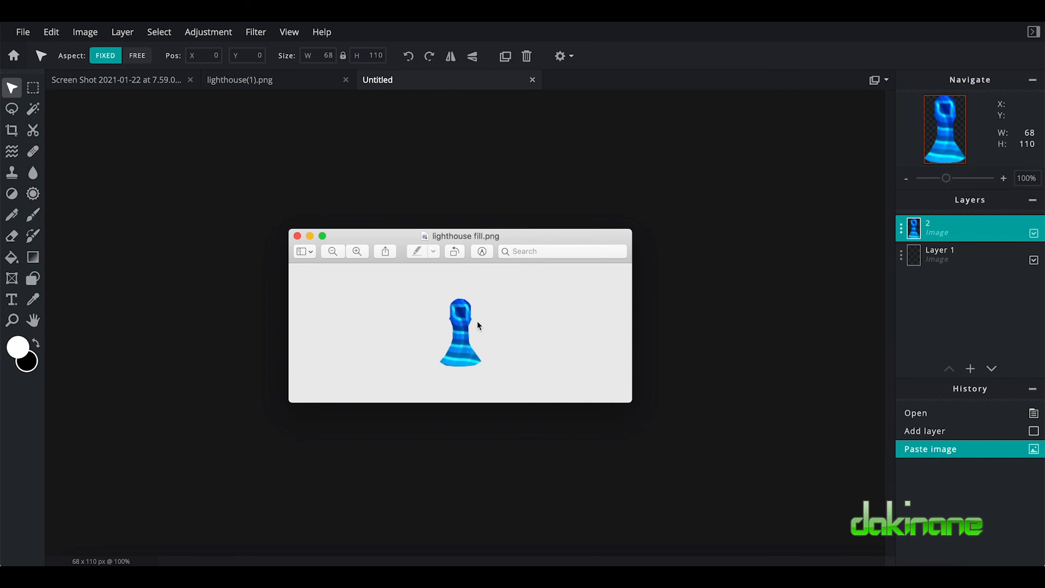
Step: Switch to the NZ Jigsaw presentation in Google Slides and insert lighthouse fill.png from the Downloads folder onto slide 1
left_click(321, 38)
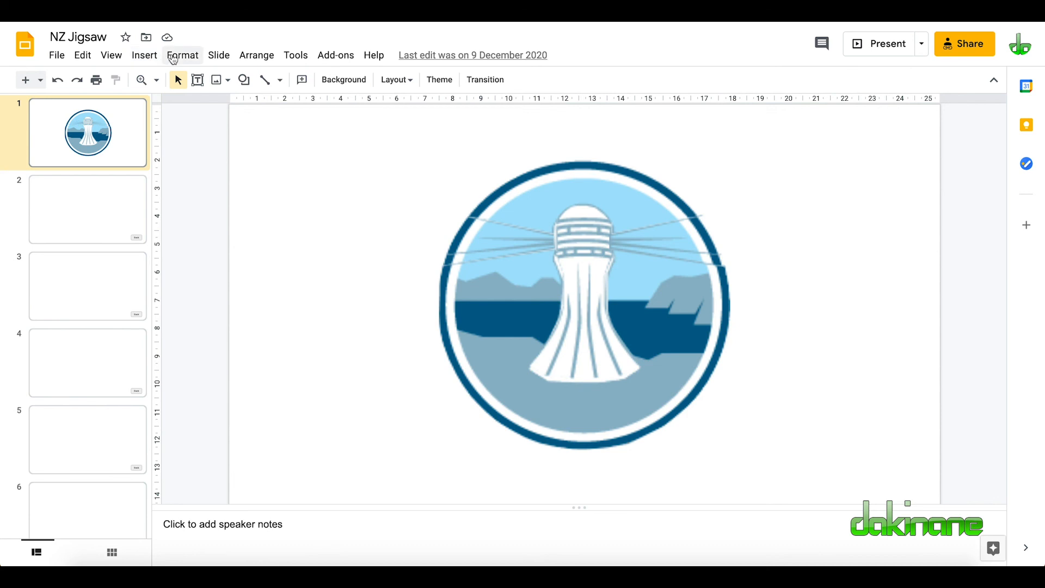
left_click(146, 56)
mouse_move(164, 82)
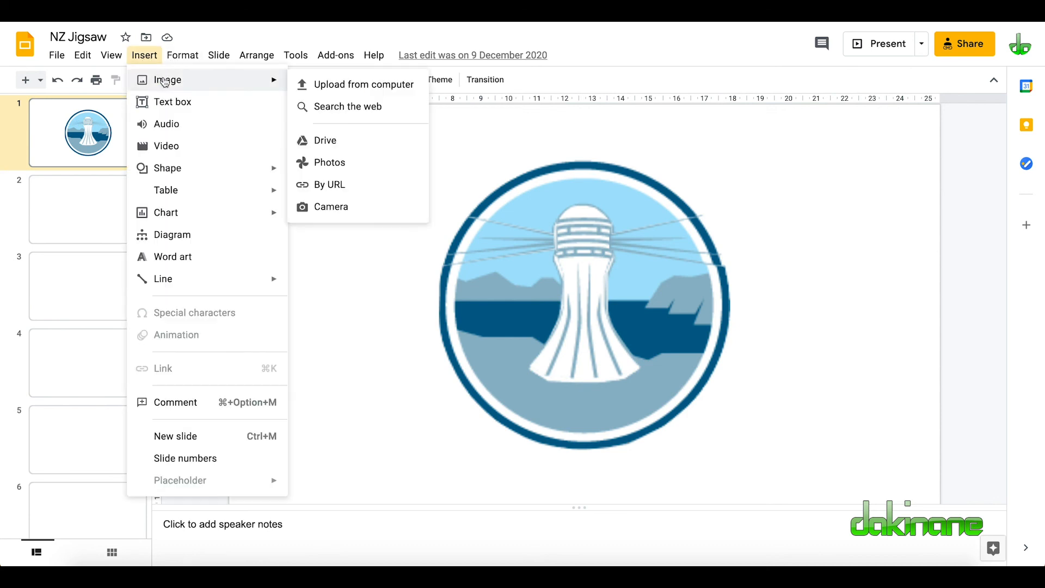
left_click(330, 86)
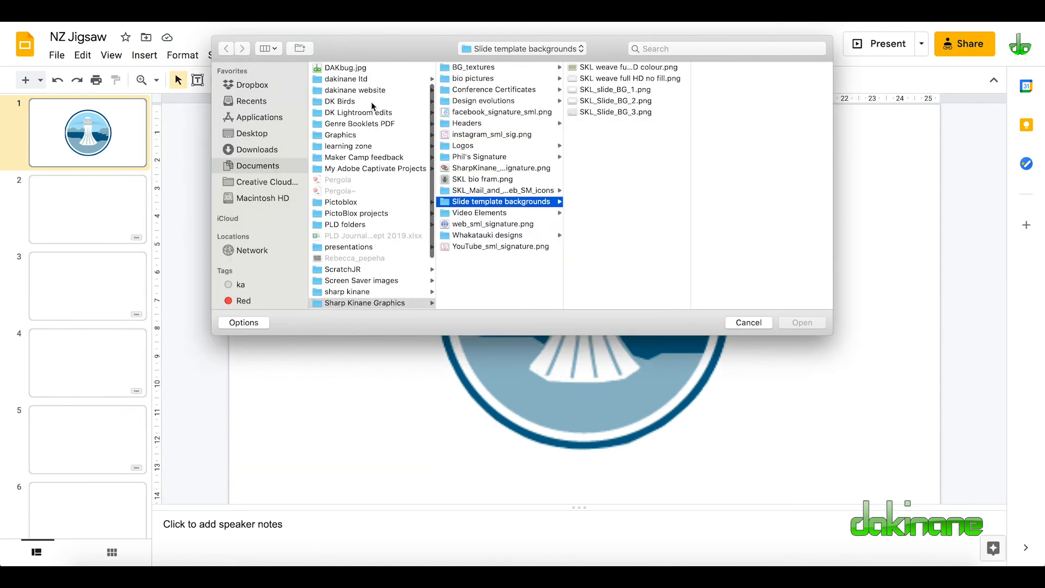
left_click(257, 151)
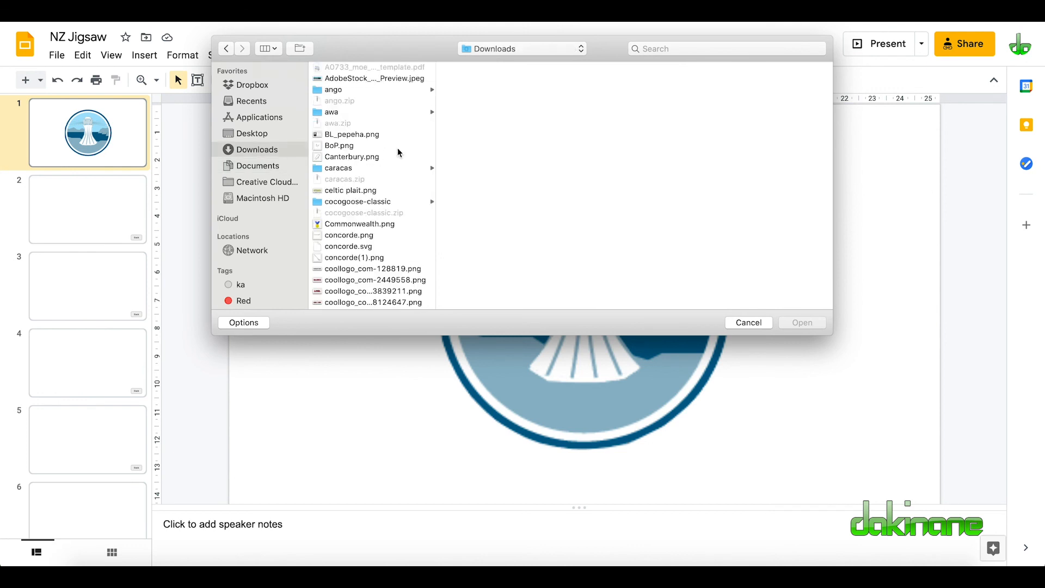
scroll(367, 272, "down", 15)
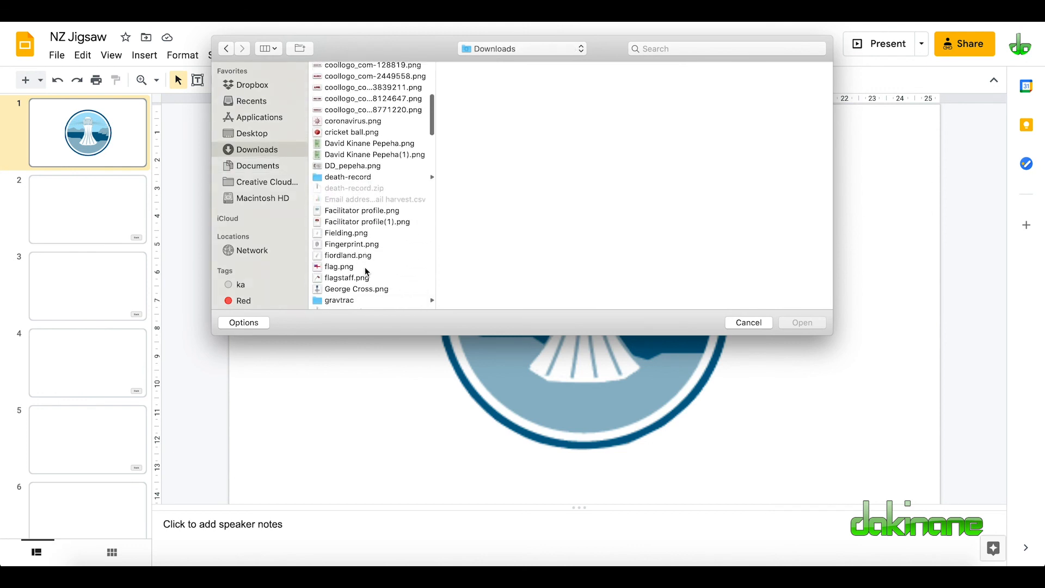
scroll(367, 271, "down", 5)
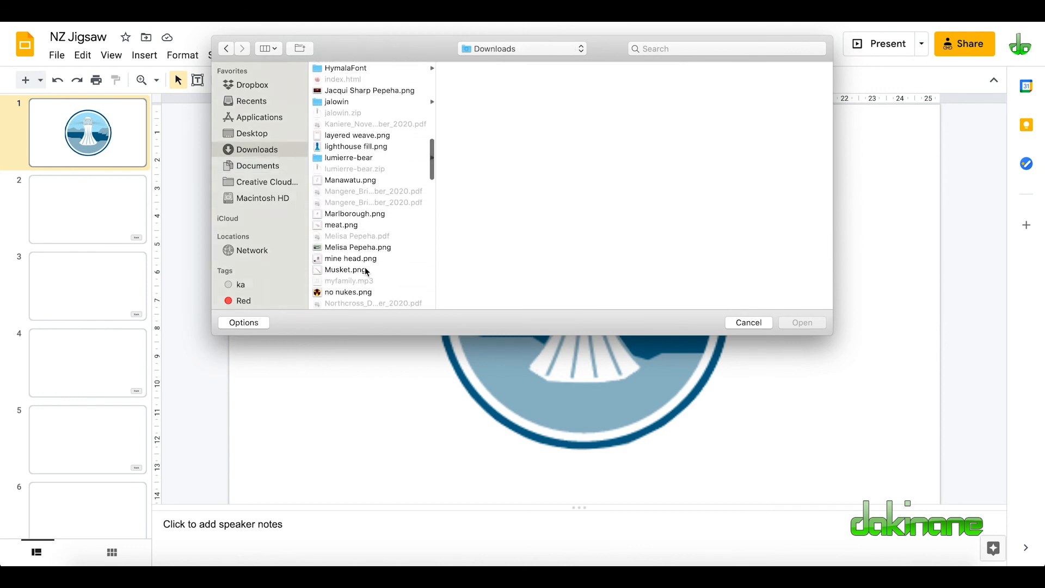
scroll(367, 271, "up", 5)
scroll(367, 273, "up", 1)
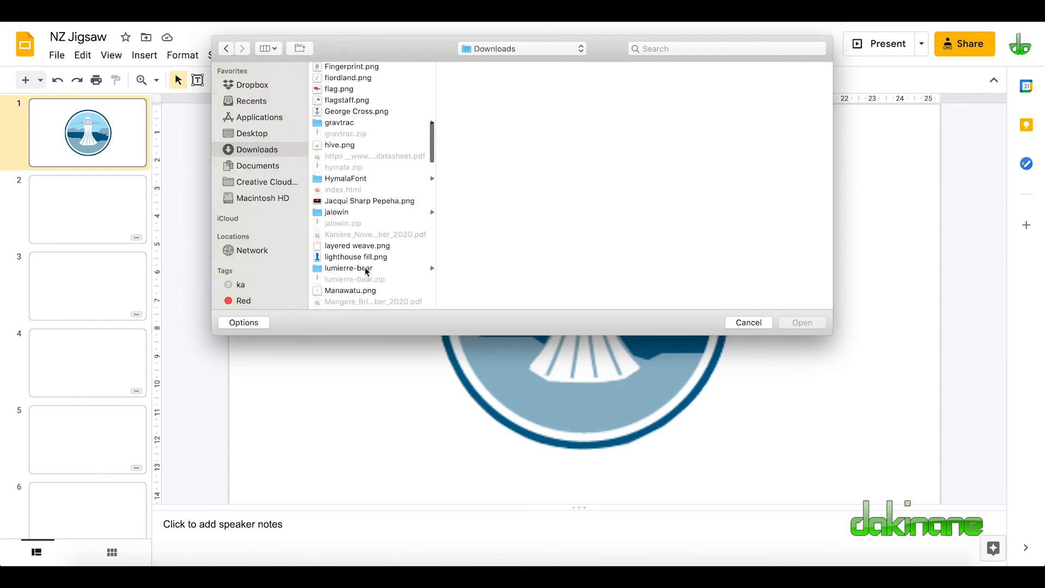
scroll(367, 272, "down", 1)
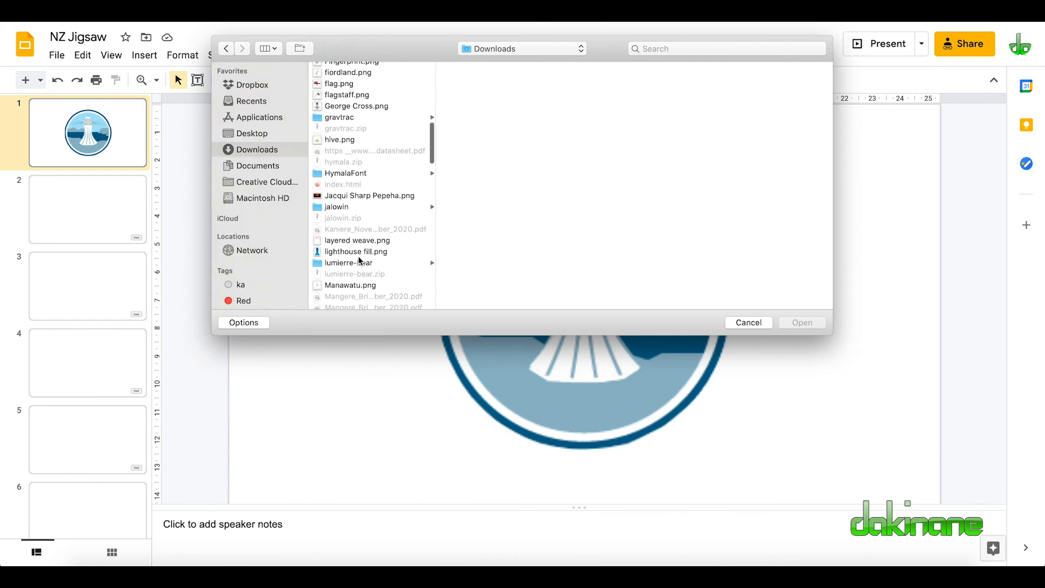
left_click(360, 253)
left_click(802, 323)
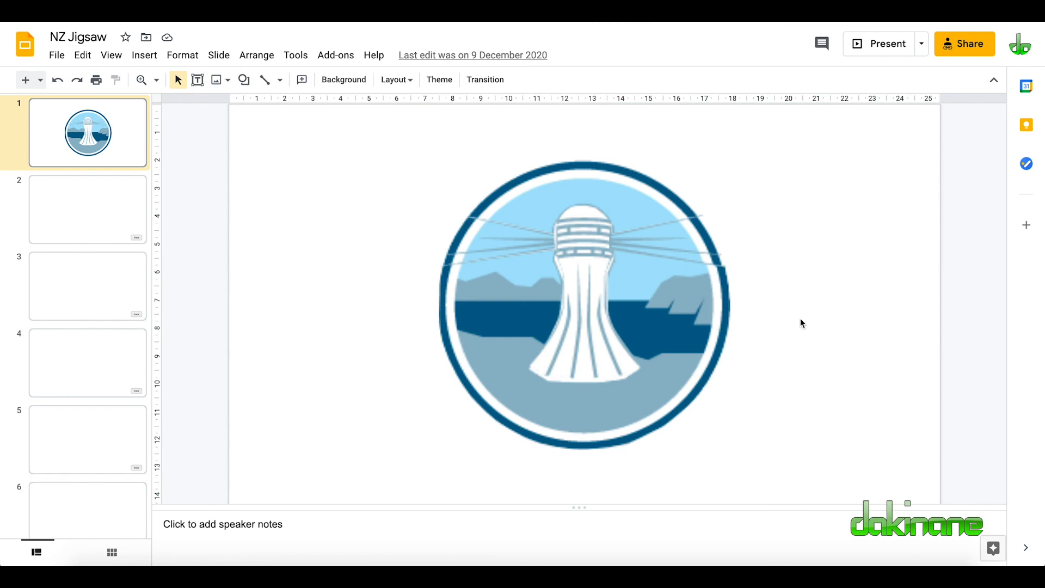
Step: Move and resize the inserted blue lighthouse image so it covers the white lighthouse in the circular logo
left_click_drag(777, 157, 593, 247)
left_click_drag(608, 288, 651, 357)
left_click_drag(608, 296, 590, 294)
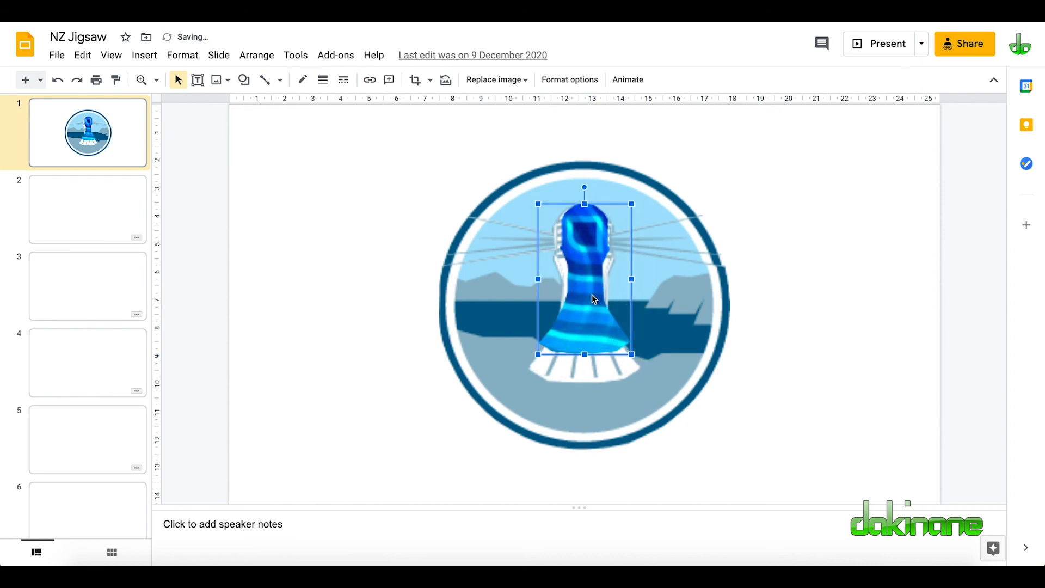
left_click_drag(631, 354, 642, 370)
left_click_drag(602, 322, 607, 342)
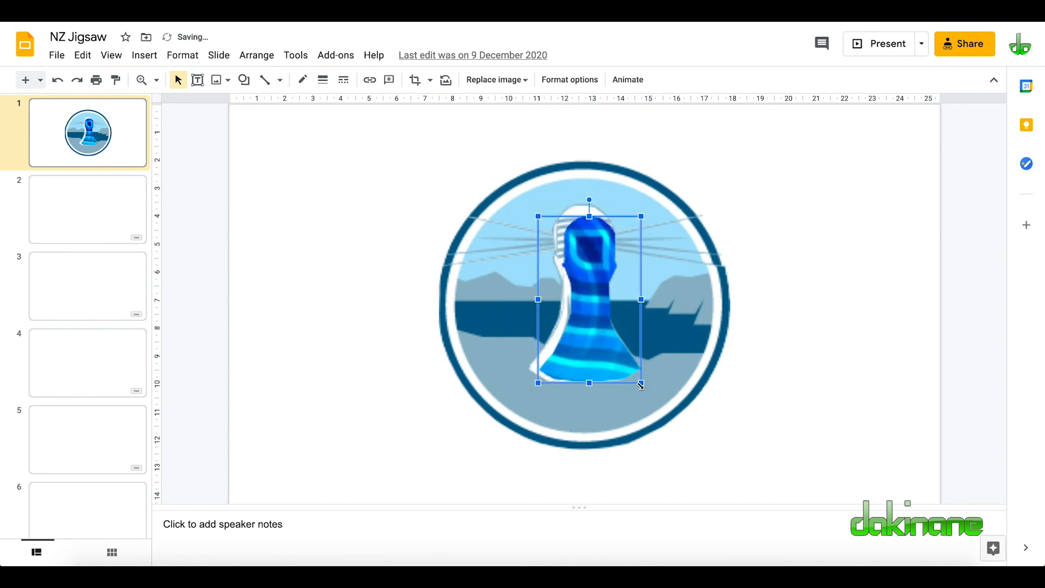
left_click_drag(642, 385, 650, 398)
left_click_drag(609, 358, 600, 350)
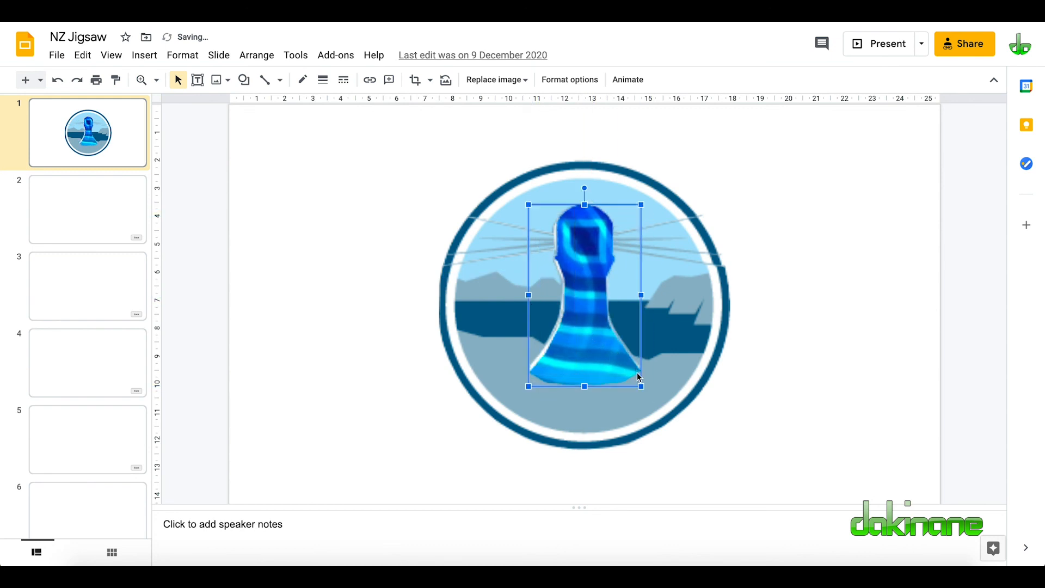
left_click_drag(585, 387, 586, 382)
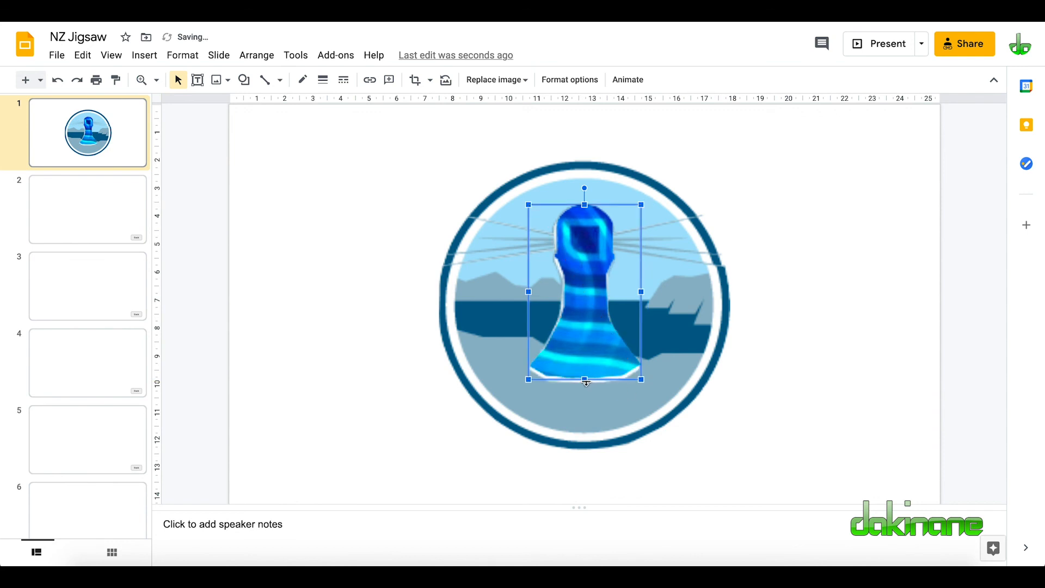